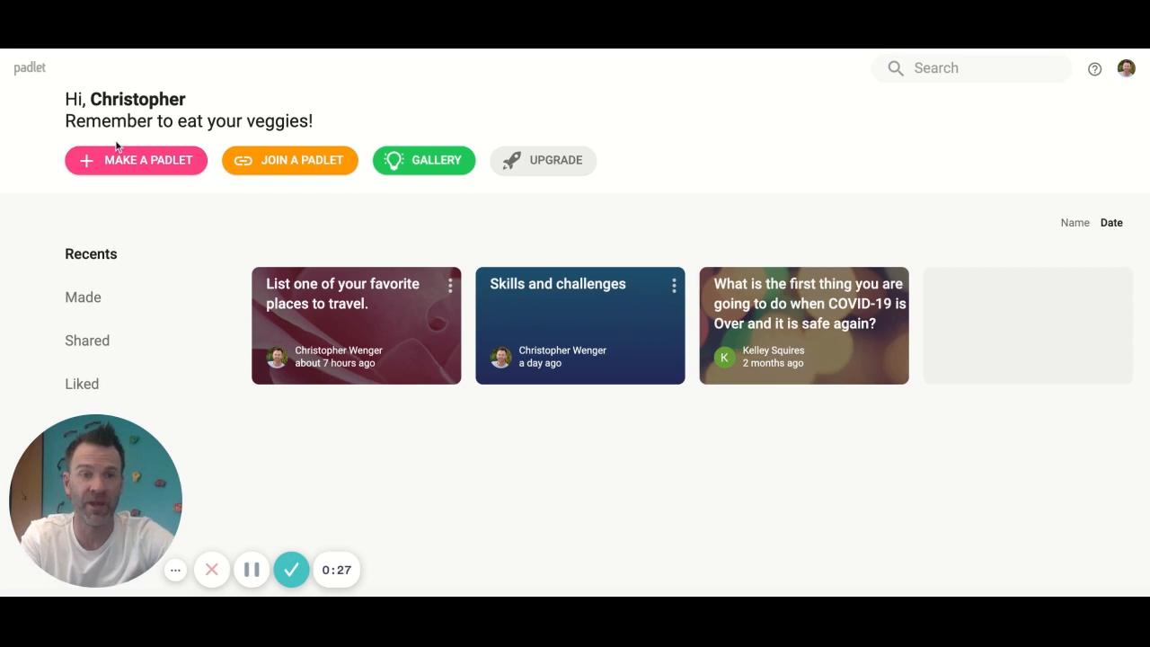
# - Create a new blank padlet with the Shelf layout
pyautogui.click(141, 164)
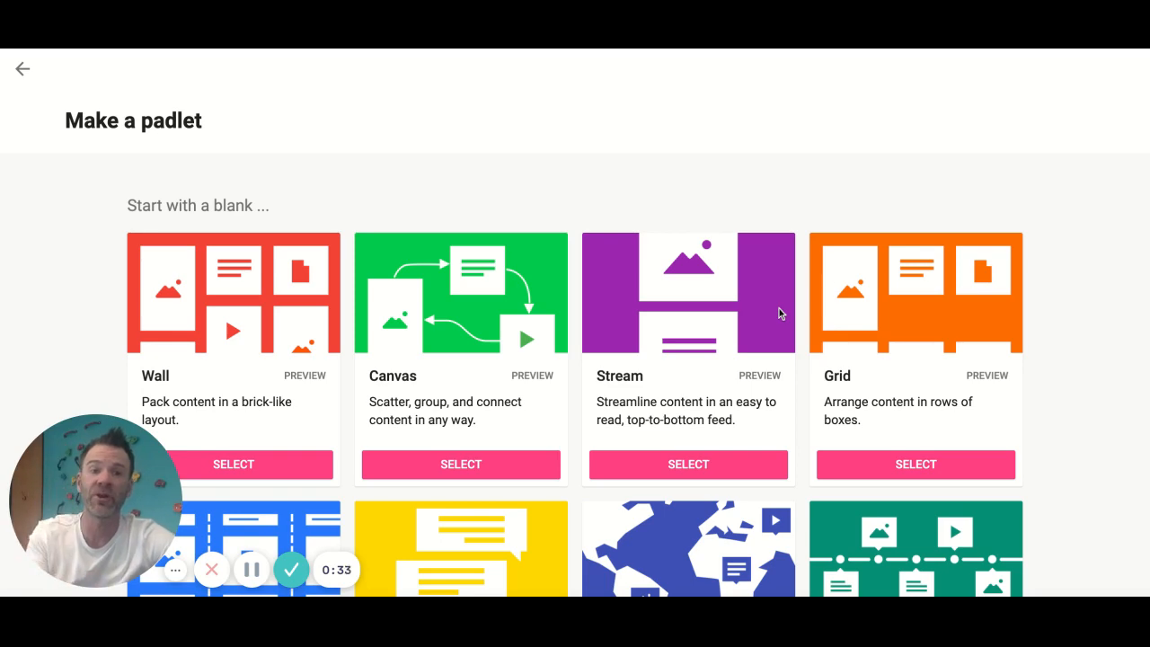
pyautogui.scroll(-3, 575, 323)
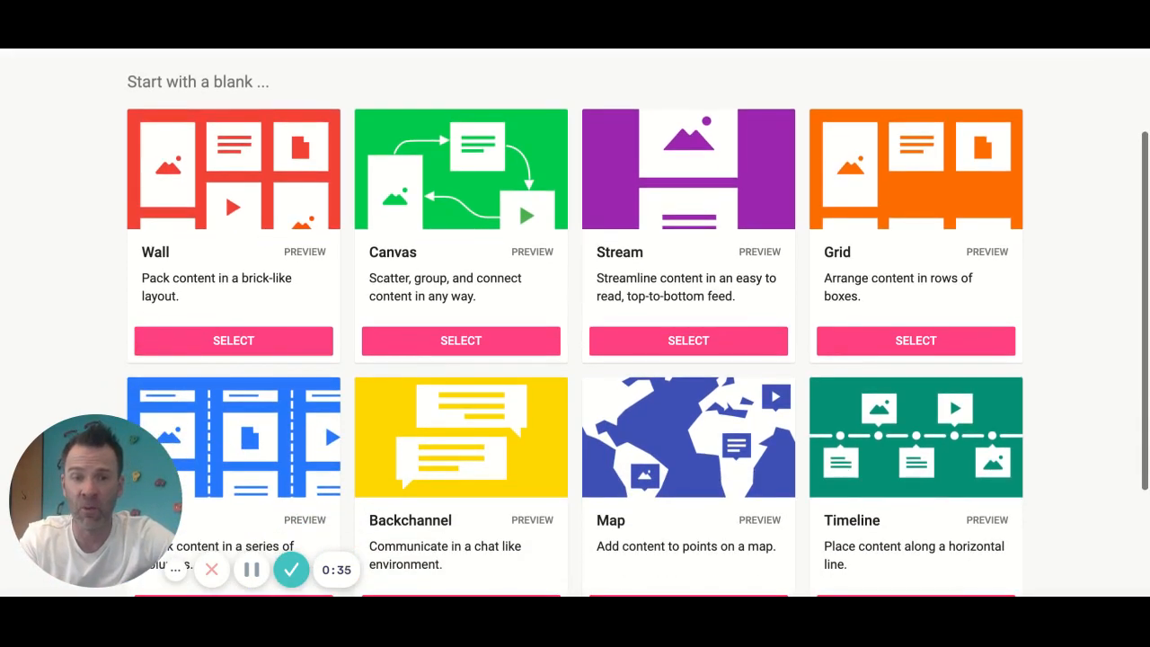
pyautogui.scroll(1, 575, 323)
pyautogui.scroll(1, 688, 306)
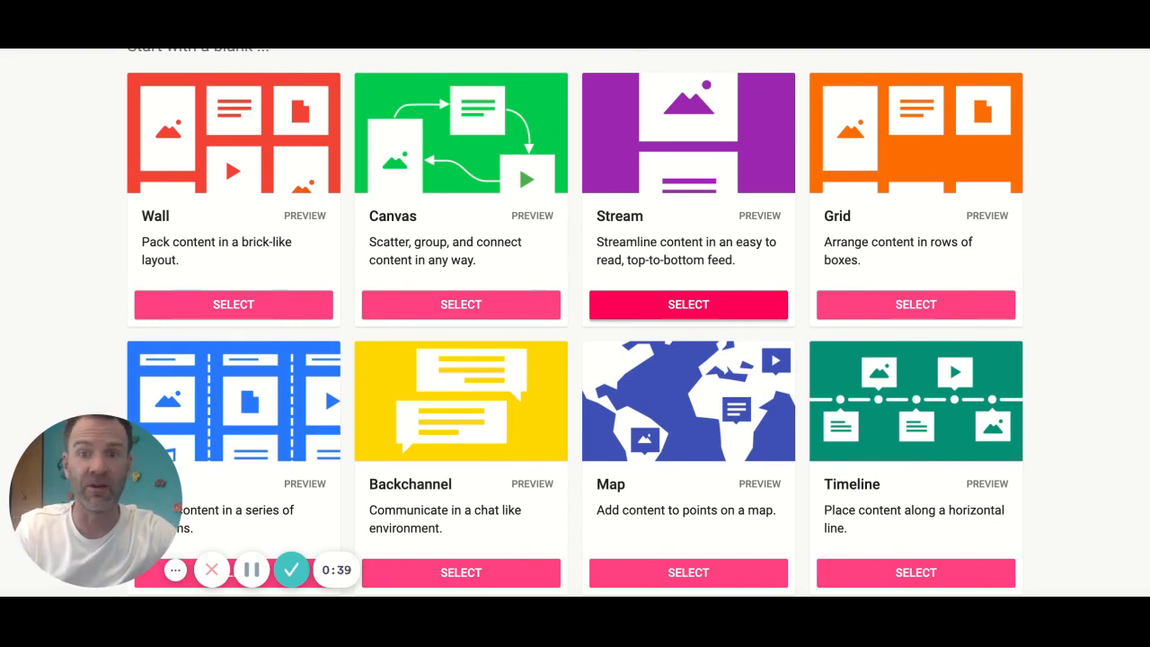
pyautogui.scroll(-1, 194, 258)
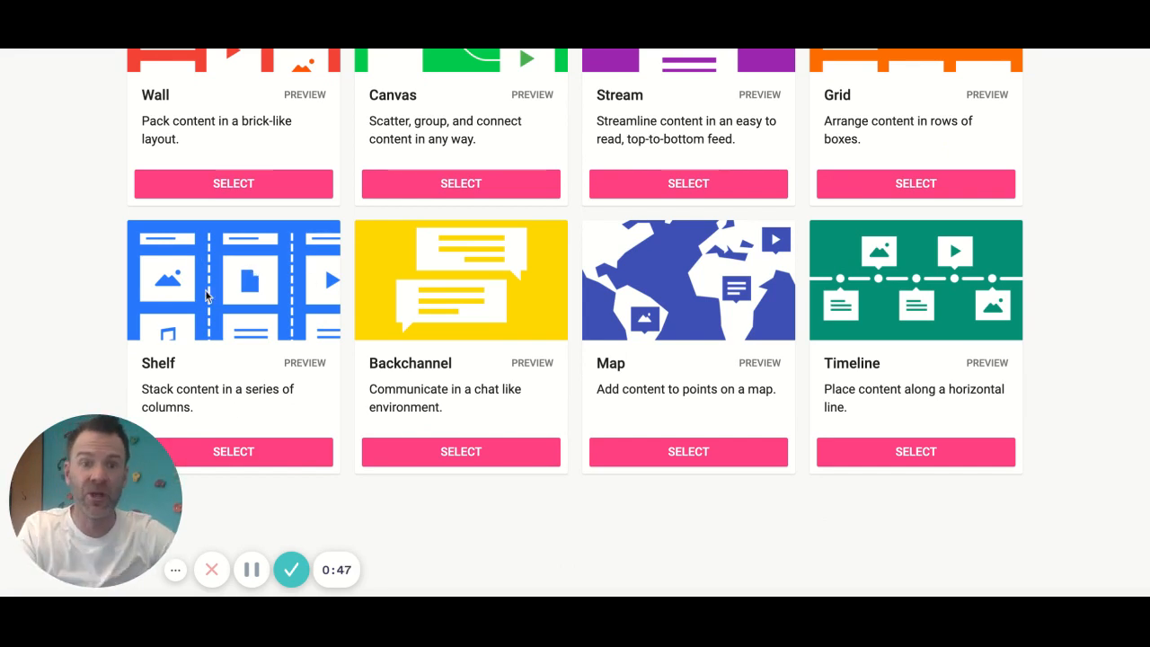
pyautogui.click(247, 457)
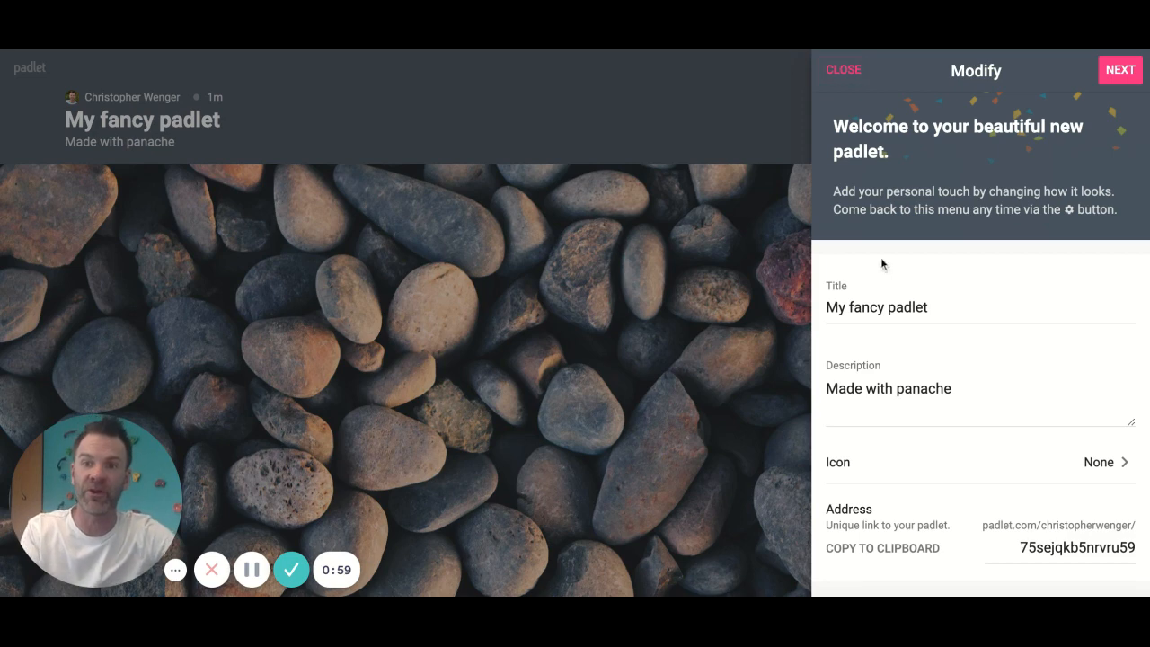
# - Set the padlet's title to "Zones of Regulation for Social Group"
pyautogui.tripleClick(856, 307)
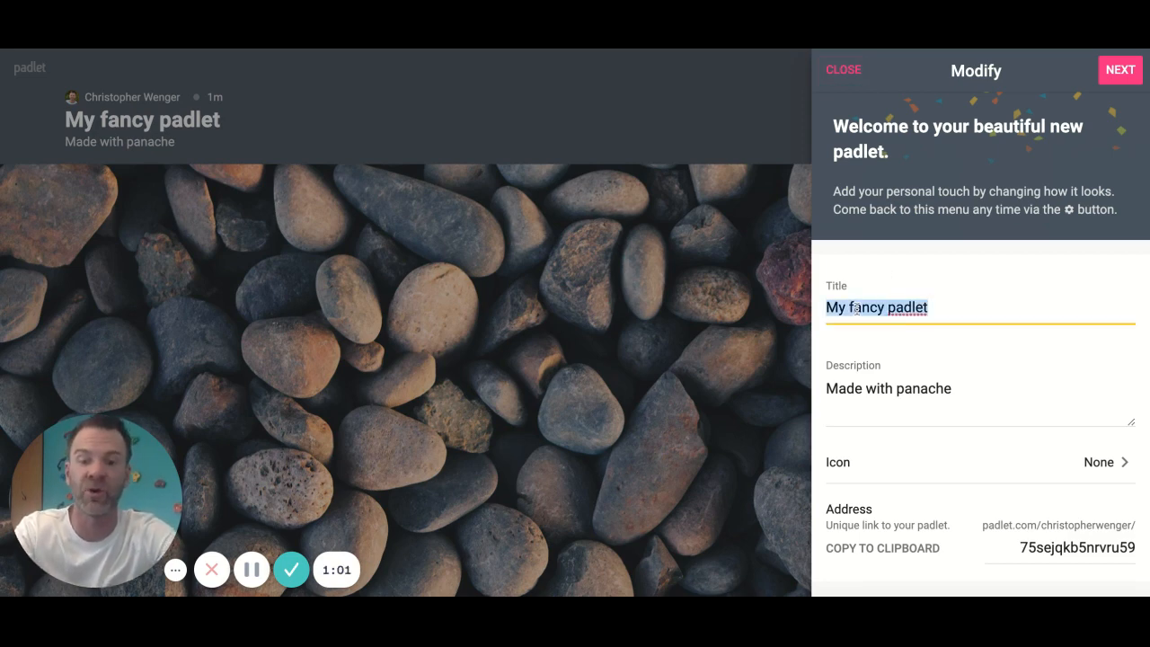
pyautogui.write('Zonges')
pyautogui.press('BackSpace')
pyautogui.press('BackSpace')
pyautogui.press('BackSpace')
pyautogui.write('es of Regulation for ')
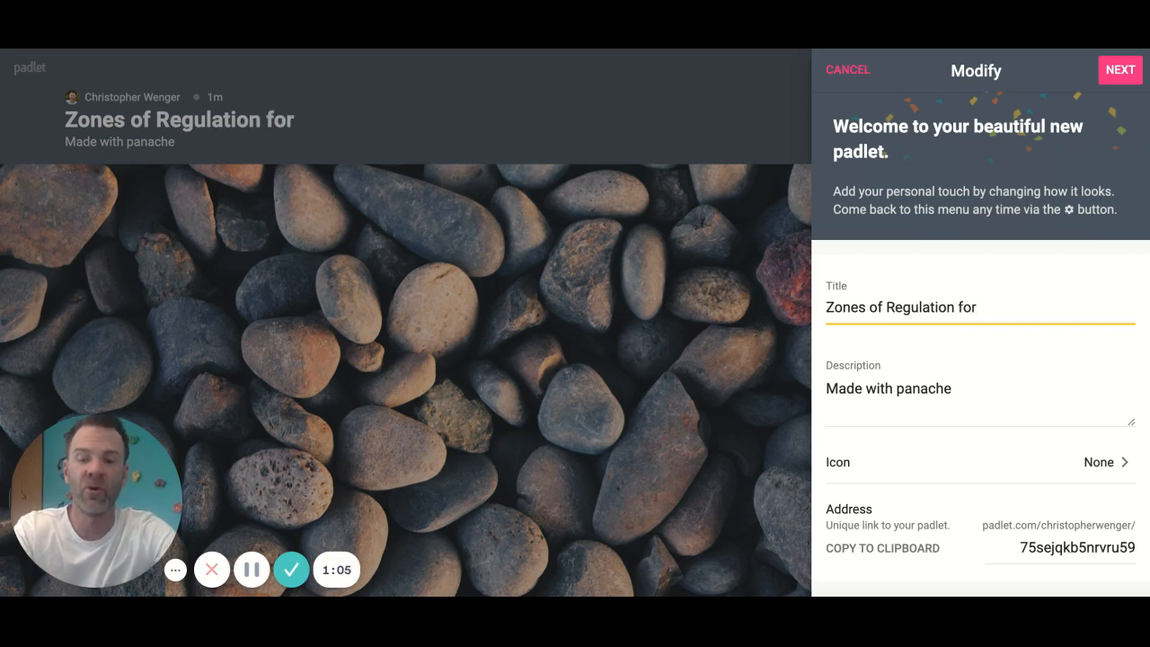
pyautogui.write('Soica')
pyautogui.press('BackSpace')
pyautogui.press('BackSpace')
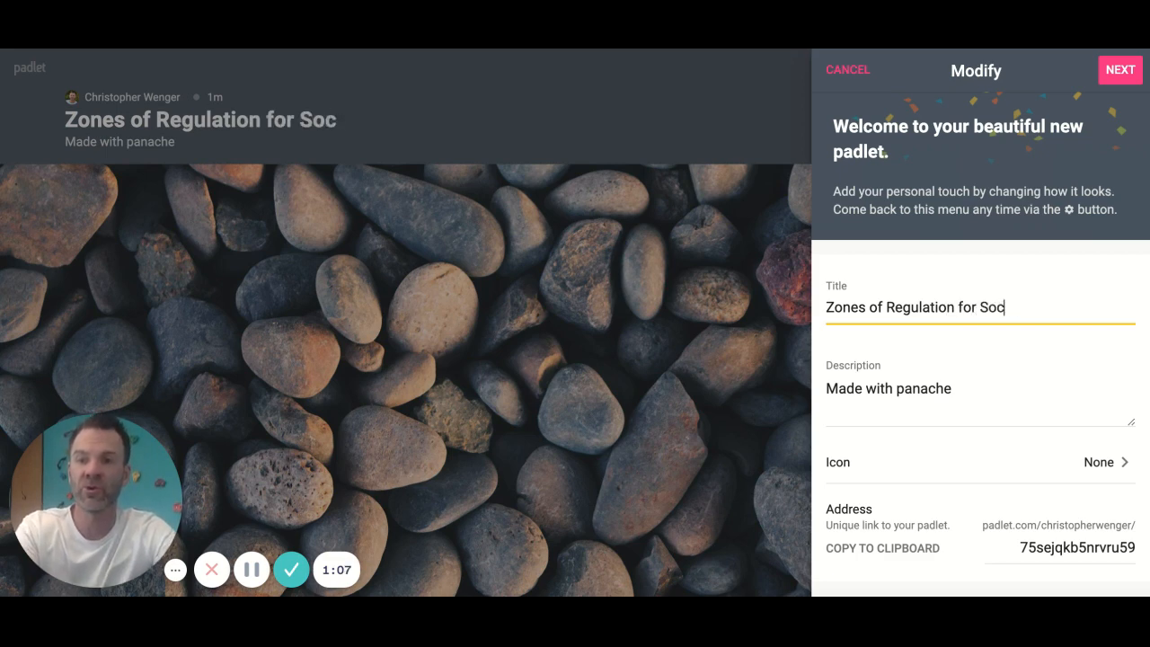
pyautogui.write('ial Group')
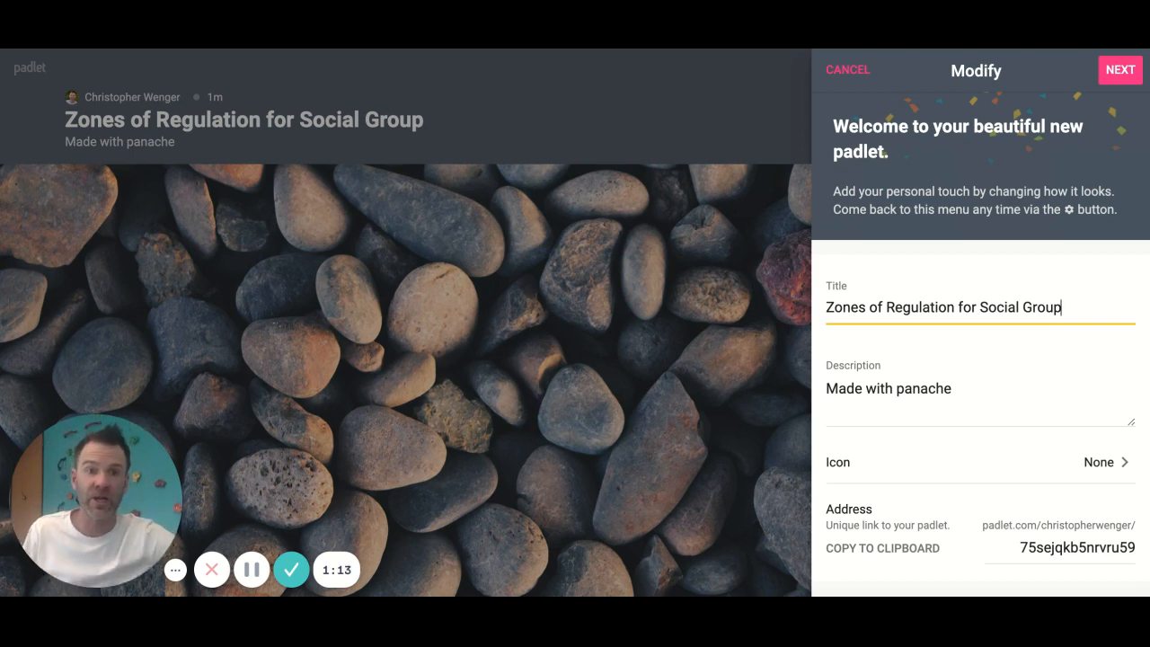
# - Replace the padlet's description with "Add 1 item in each zone that relates to the zone."
pyautogui.click(894, 388)
pyautogui.hotkey('ctrl', 'a')
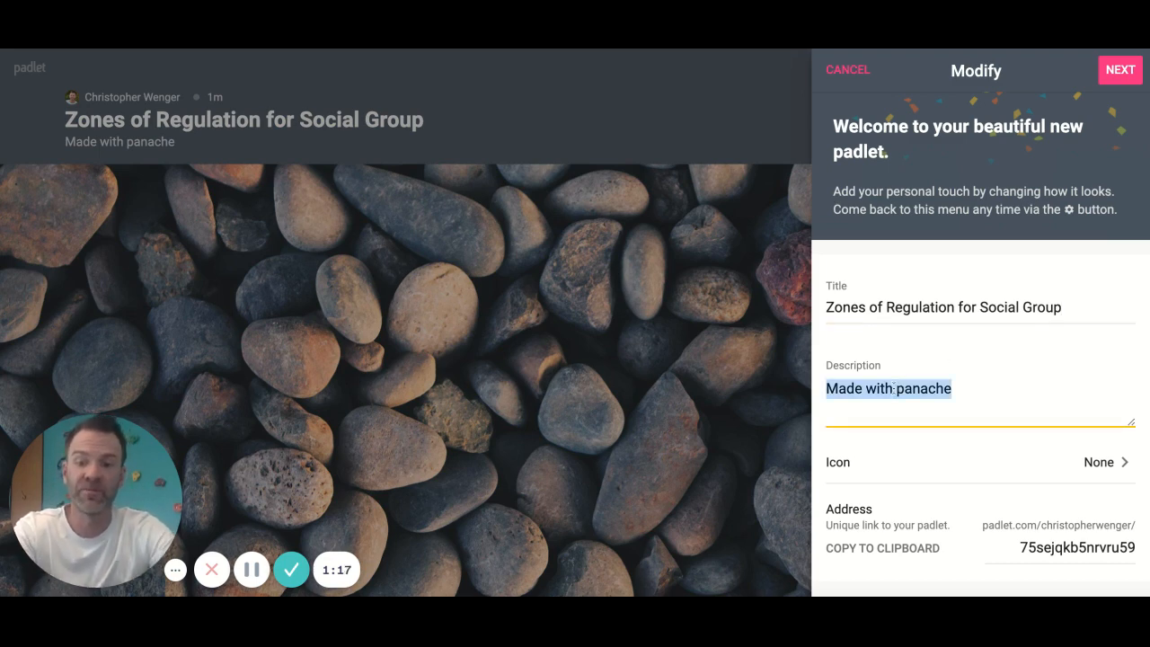
pyautogui.write('Add 1')
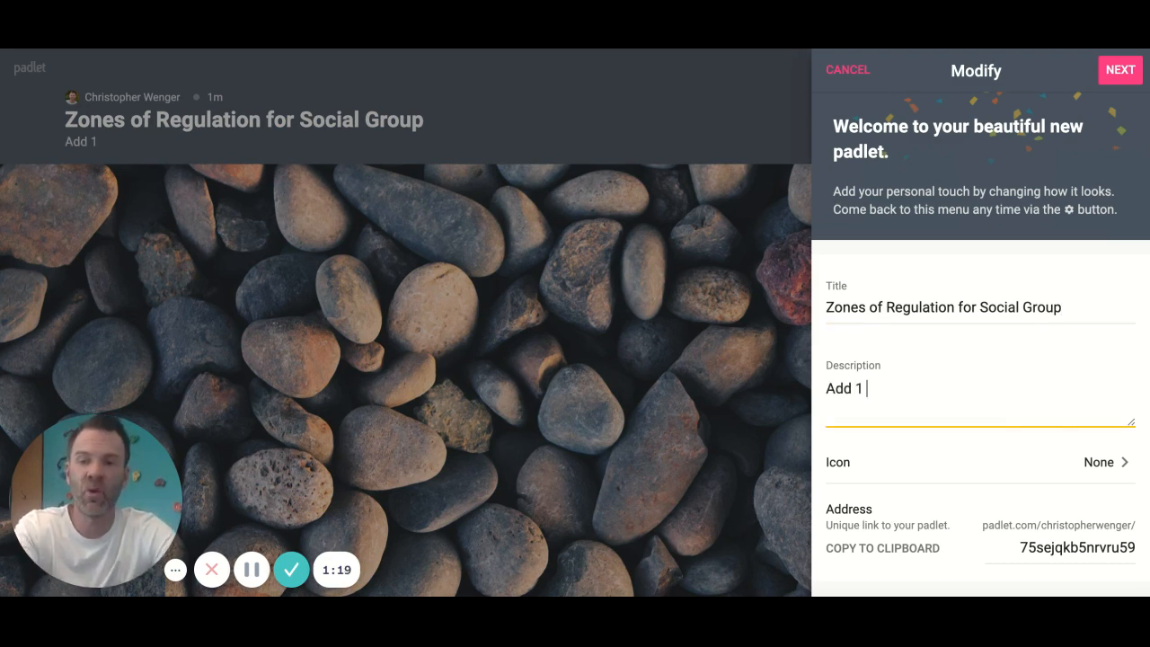
pyautogui.write(' item')
pyautogui.press('BackSpace')
pyautogui.write('m')
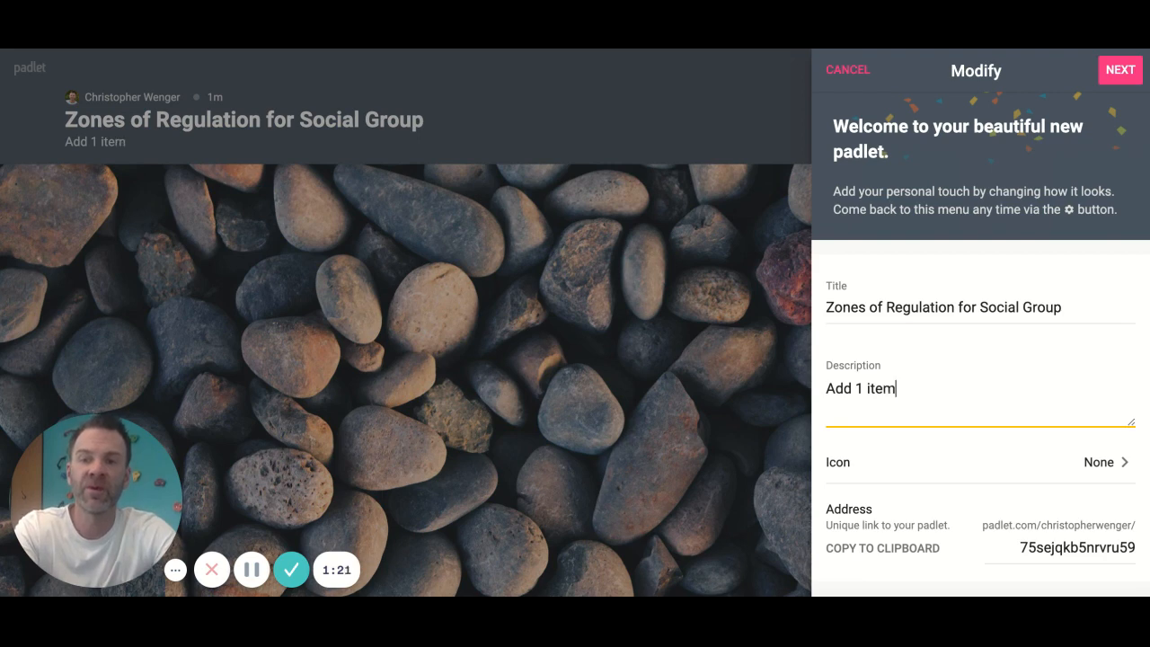
pyautogui.write(' in each zone t')
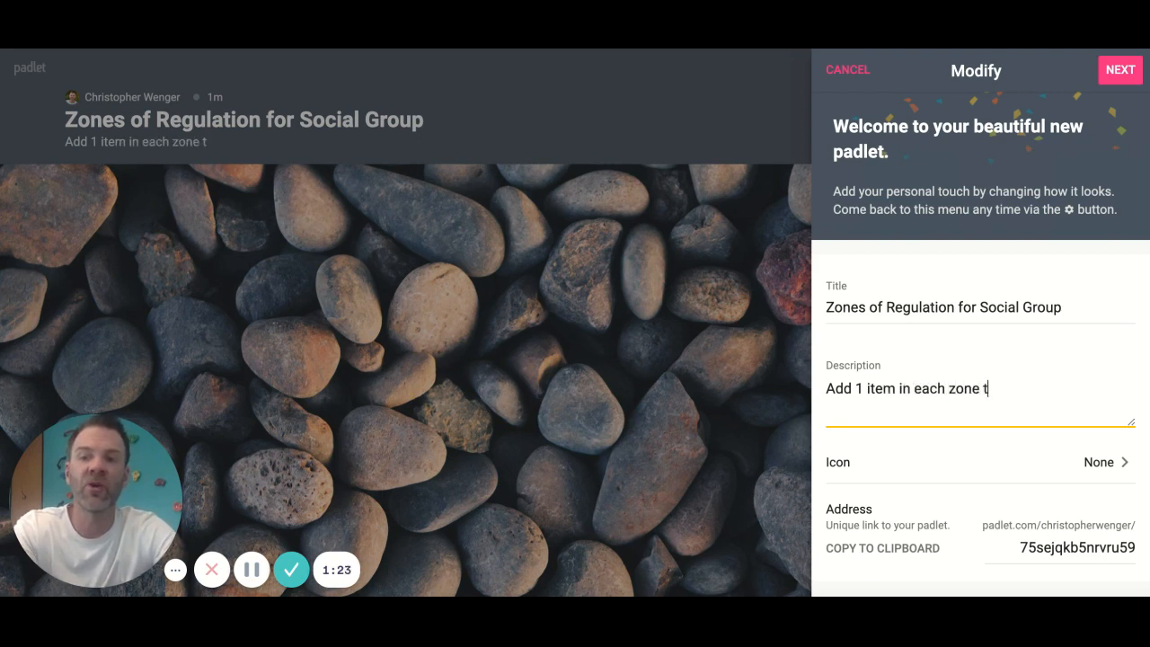
pyautogui.write('hat relates to ')
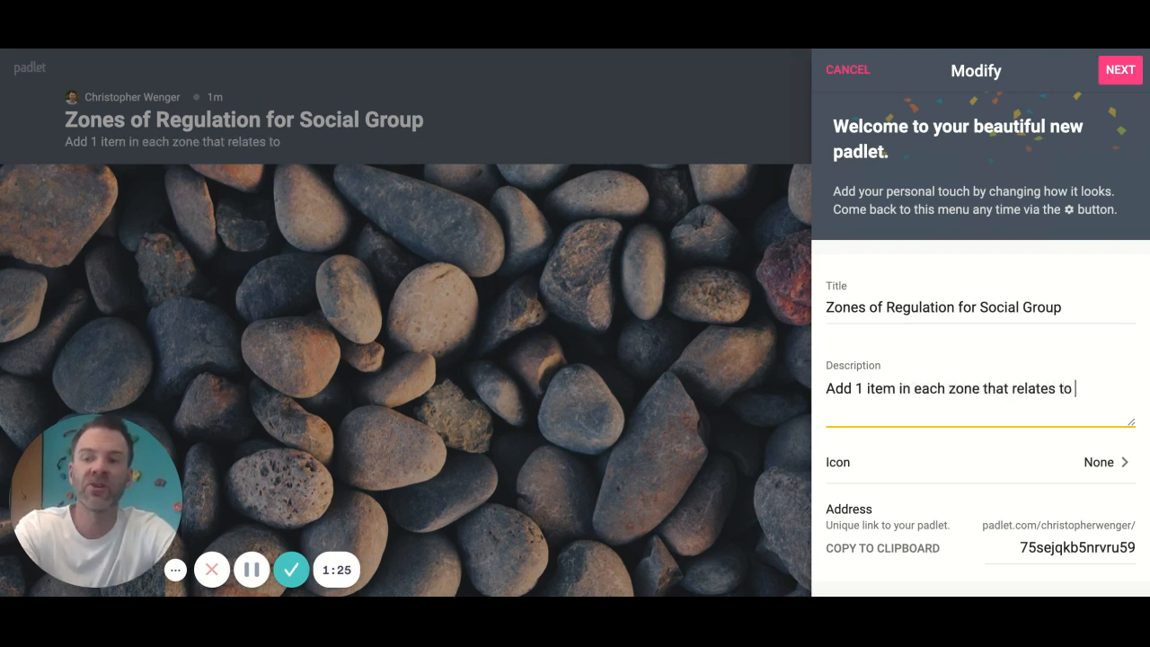
pyautogui.write('the zone.')
# - Allow viewers to comment on posts and enable the profanity filter for the padlet
pyautogui.scroll(-2, 915, 408)
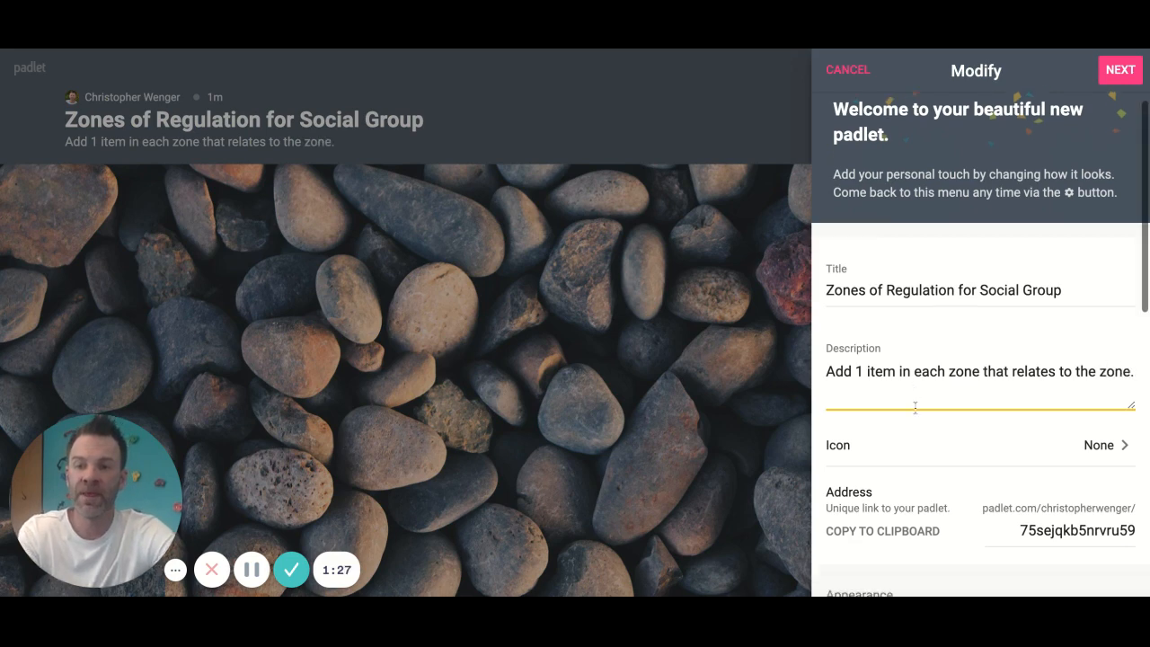
pyautogui.scroll(-7, 915, 407)
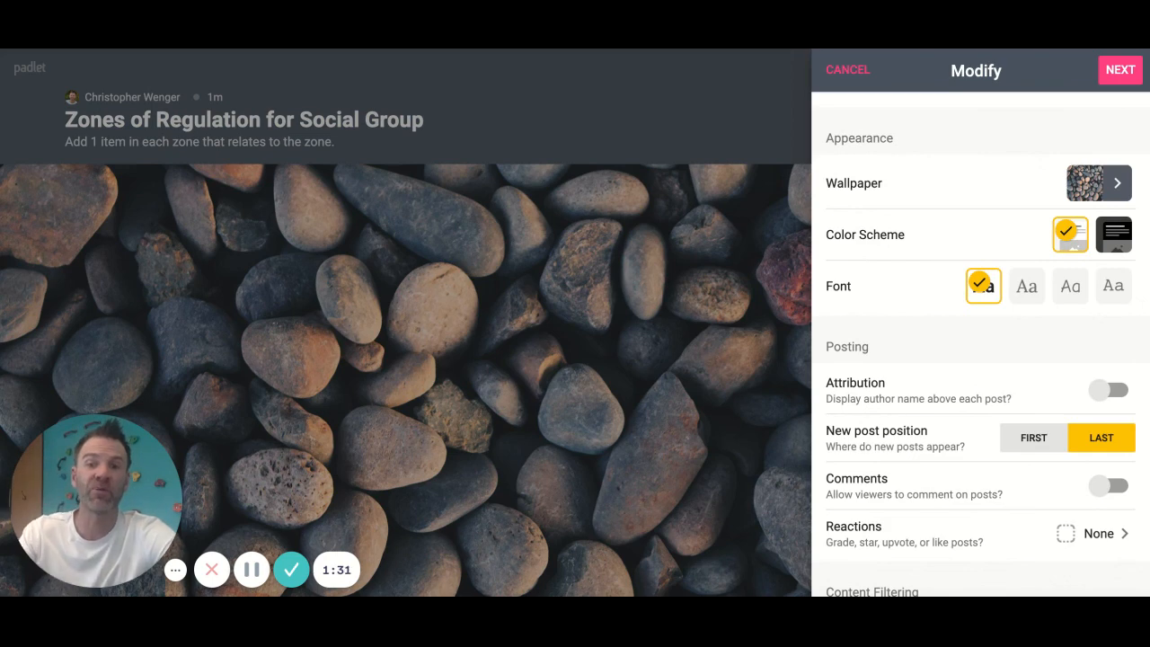
pyautogui.scroll(-3, 915, 377)
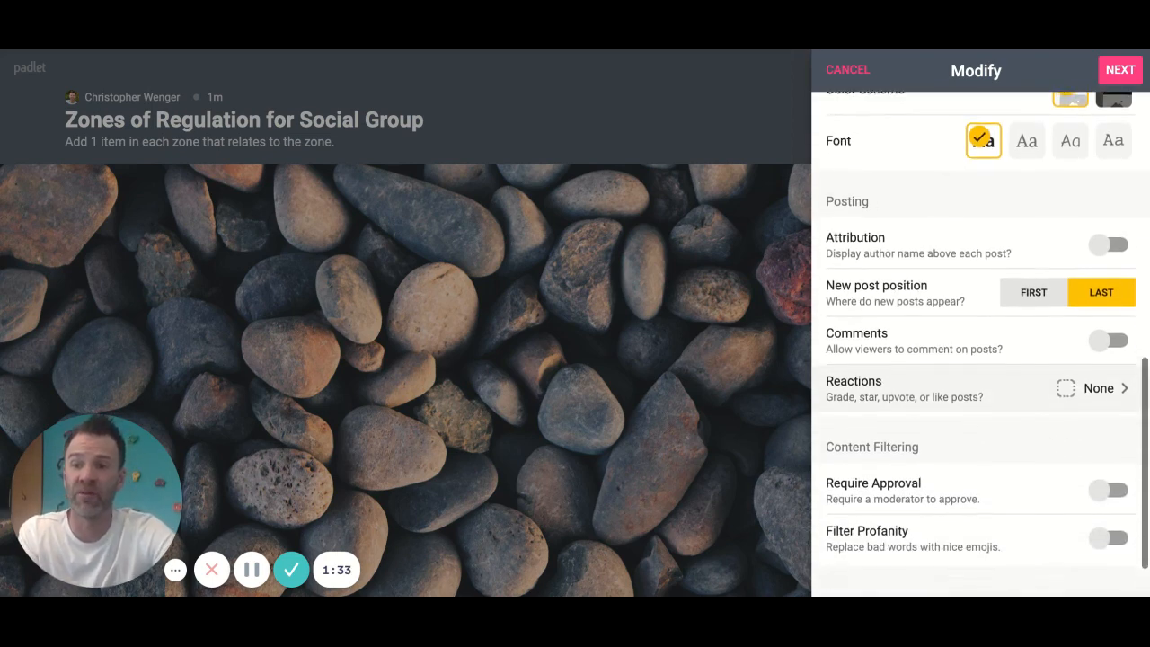
pyautogui.scroll(-1, 915, 368)
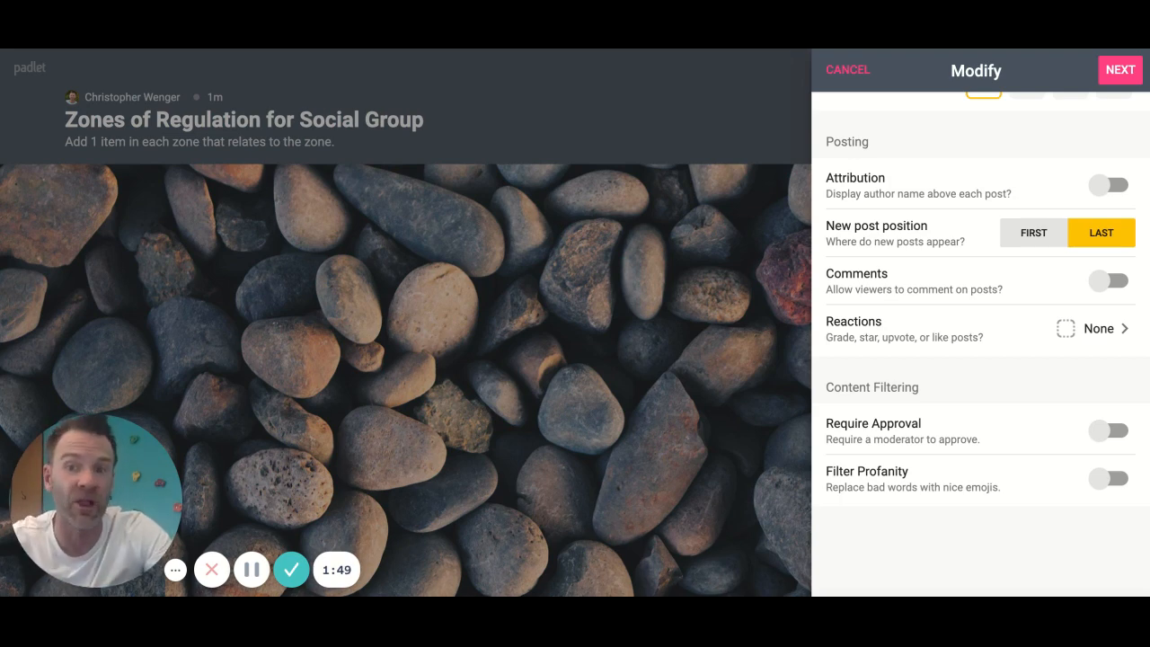
pyautogui.click(1103, 283)
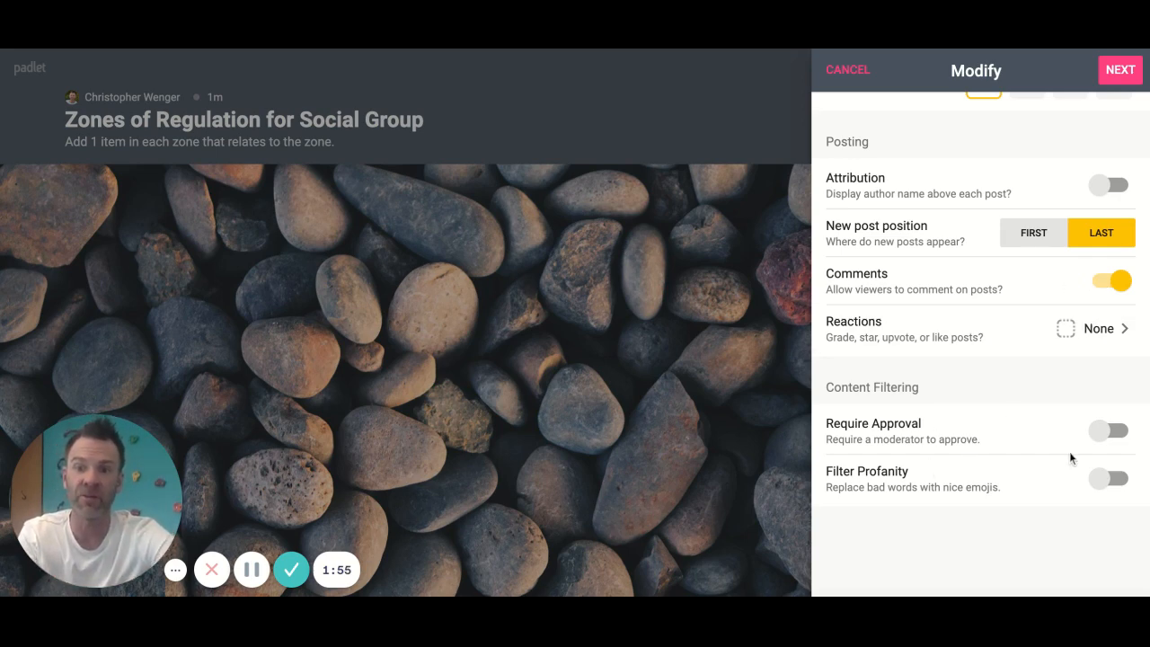
pyautogui.click(1114, 481)
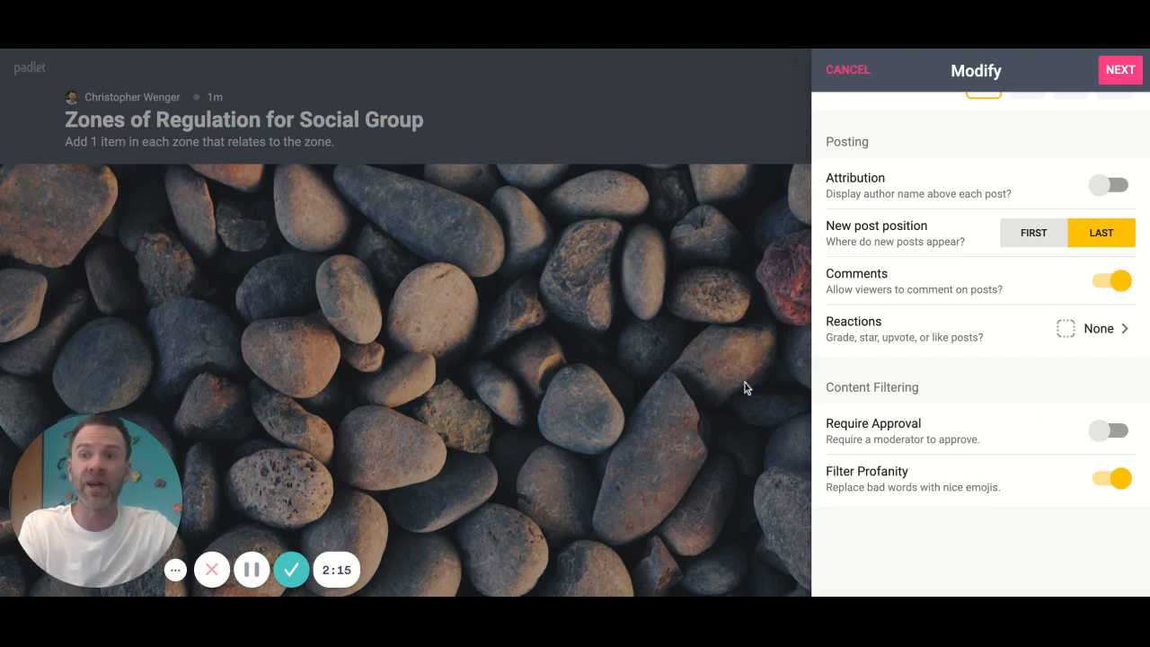
# - Finish the padlet's initial setup and start posting on the board
pyautogui.scroll(5, 952, 351)
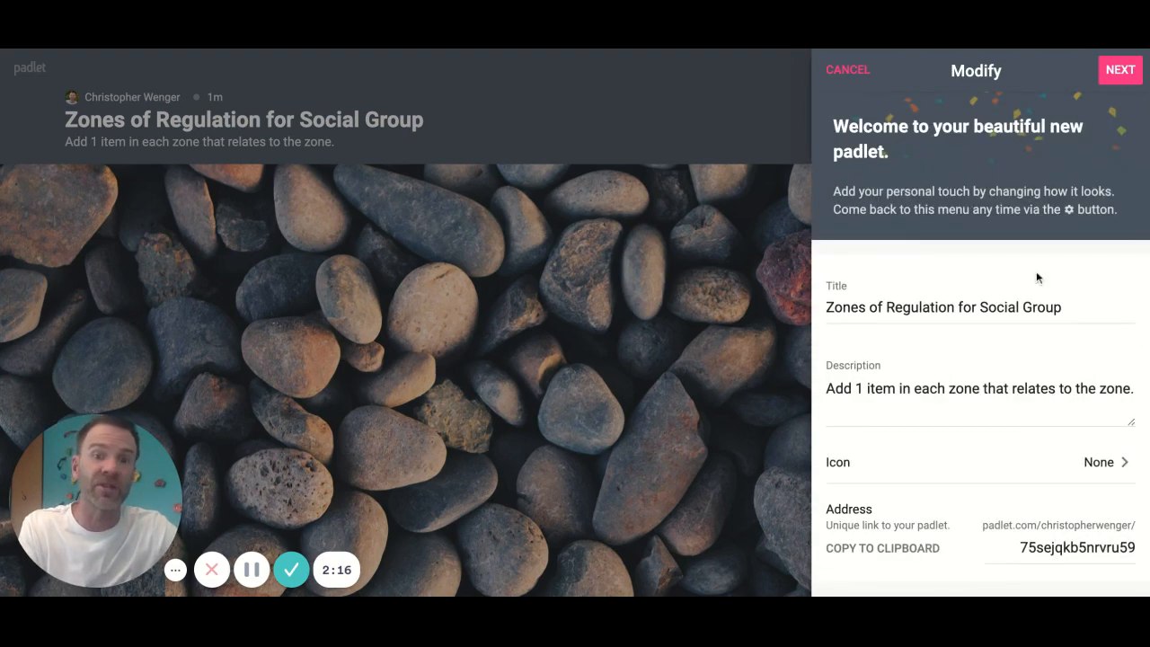
pyautogui.click(1121, 74)
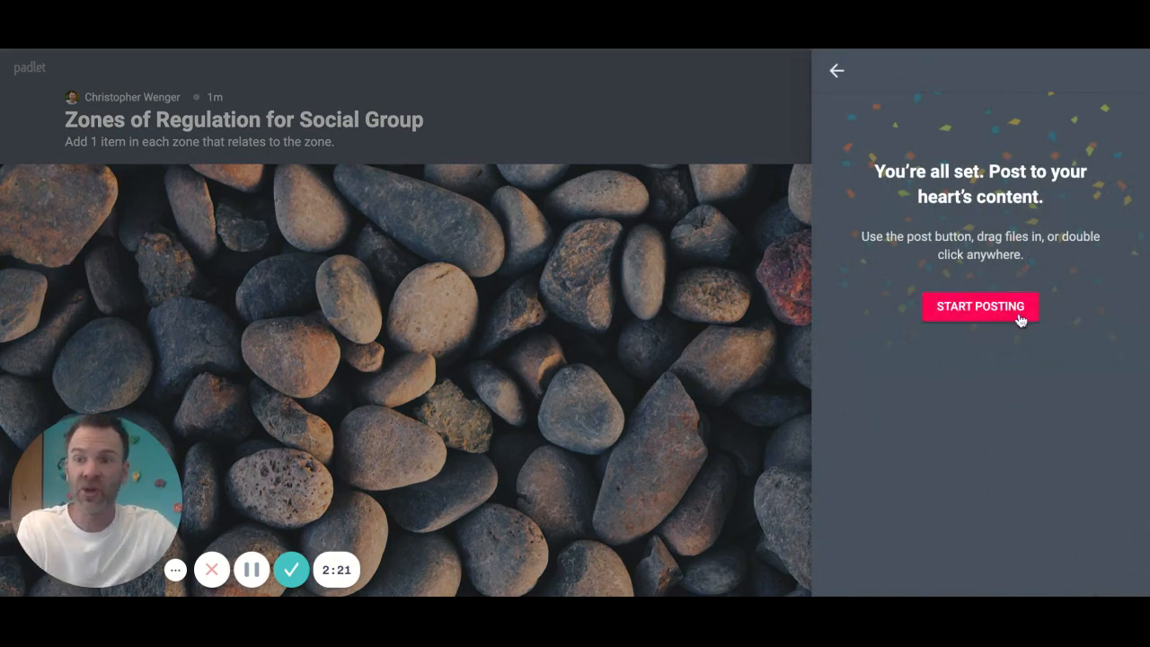
pyautogui.click(943, 310)
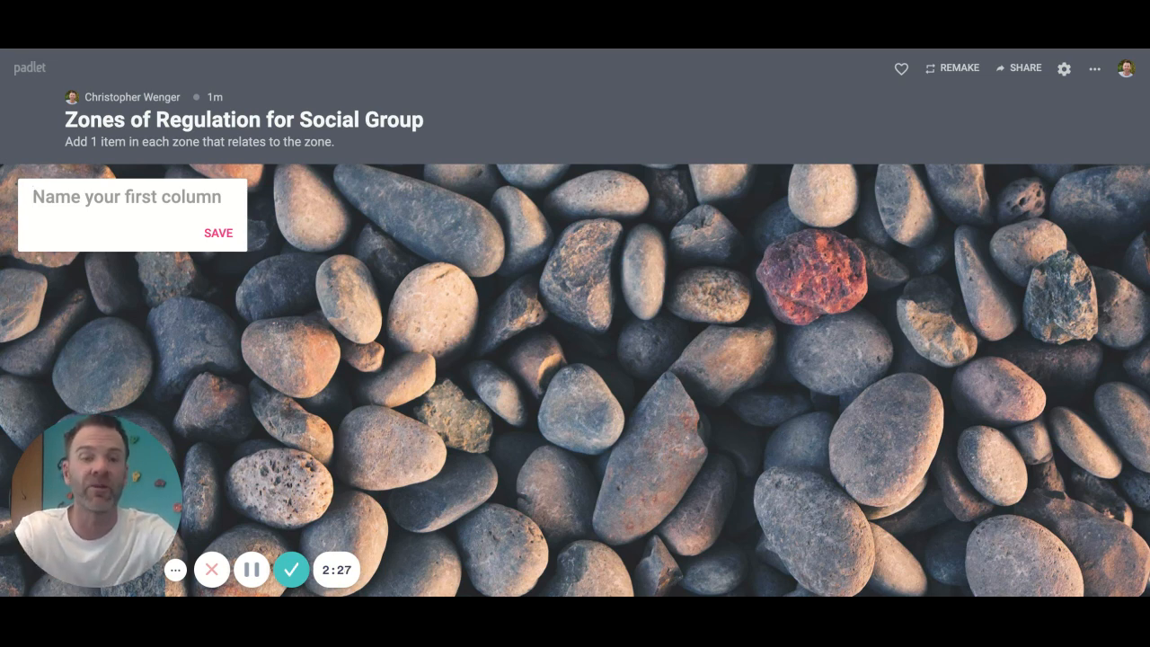
# - Name the first column "Blue Zone" and save it
pyautogui.write('Blue AZon')
pyautogui.press('BackSpace')
pyautogui.press('BackSpace')
pyautogui.press('BackSpace')
pyautogui.press('BackSpace')
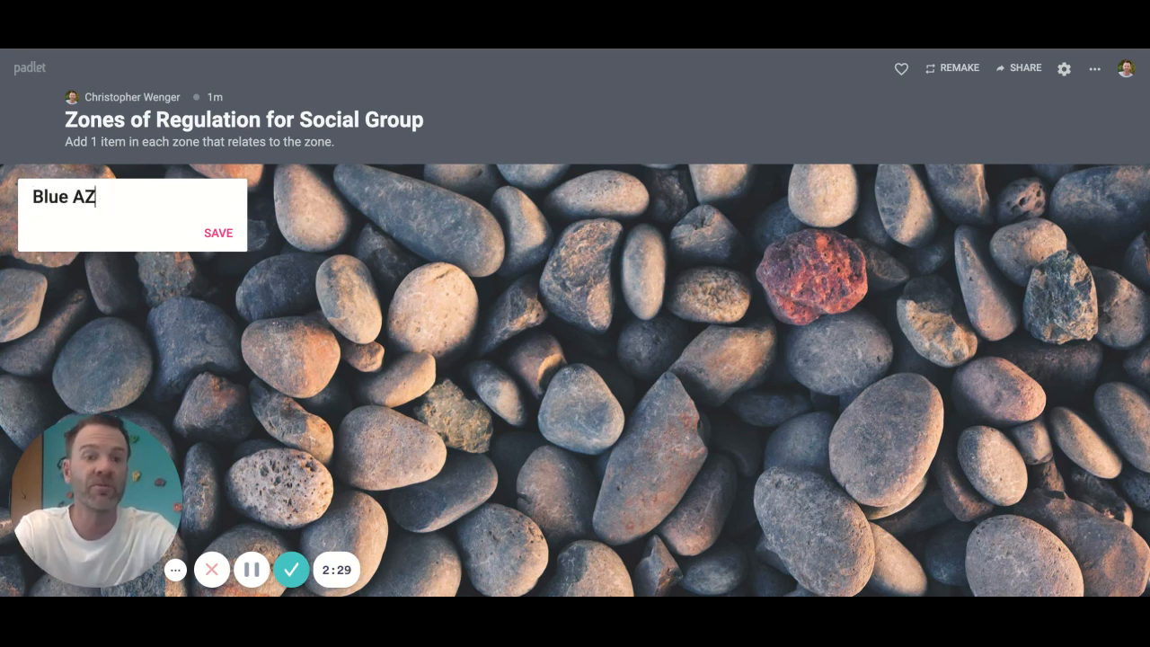
pyautogui.write('Zone')
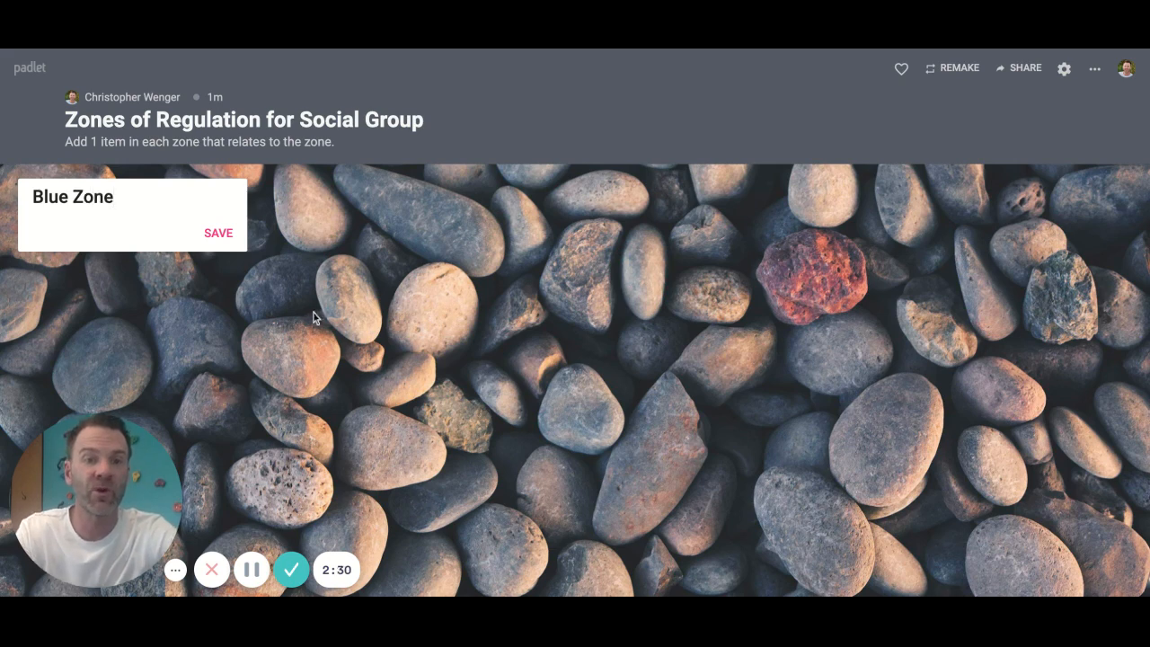
pyautogui.click(220, 233)
# - Add two more columns named "Green Zone" and "Yellow Zone" after the Blue Zone column
pyautogui.click(319, 197)
pyautogui.write('Green Zone')
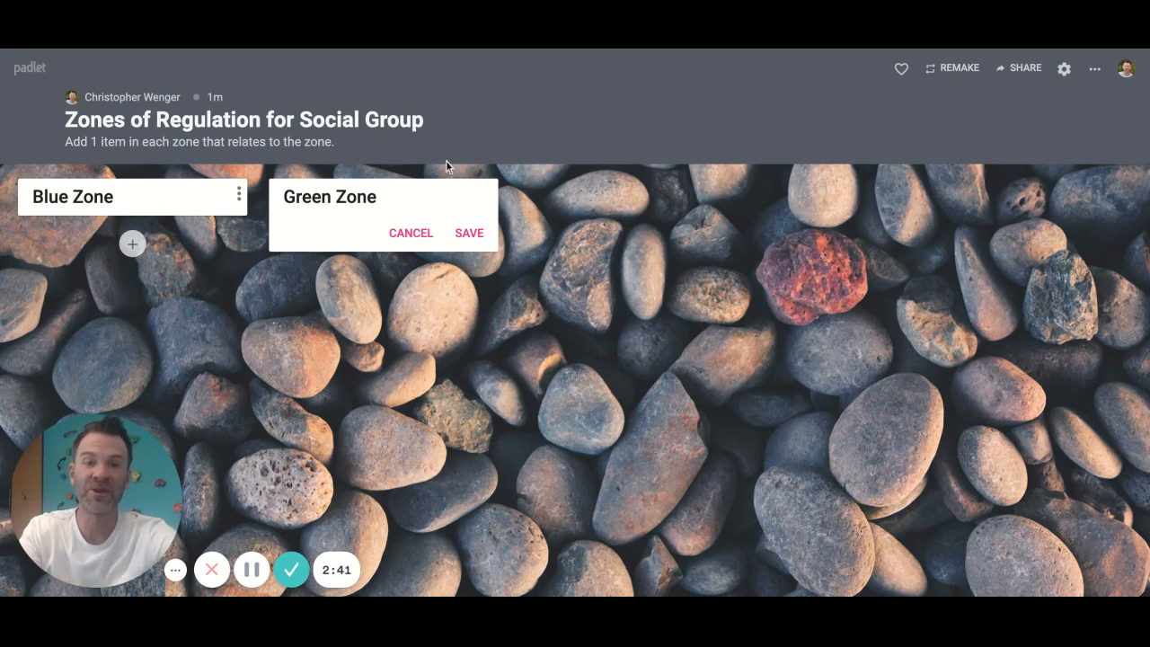
pyautogui.click(470, 232)
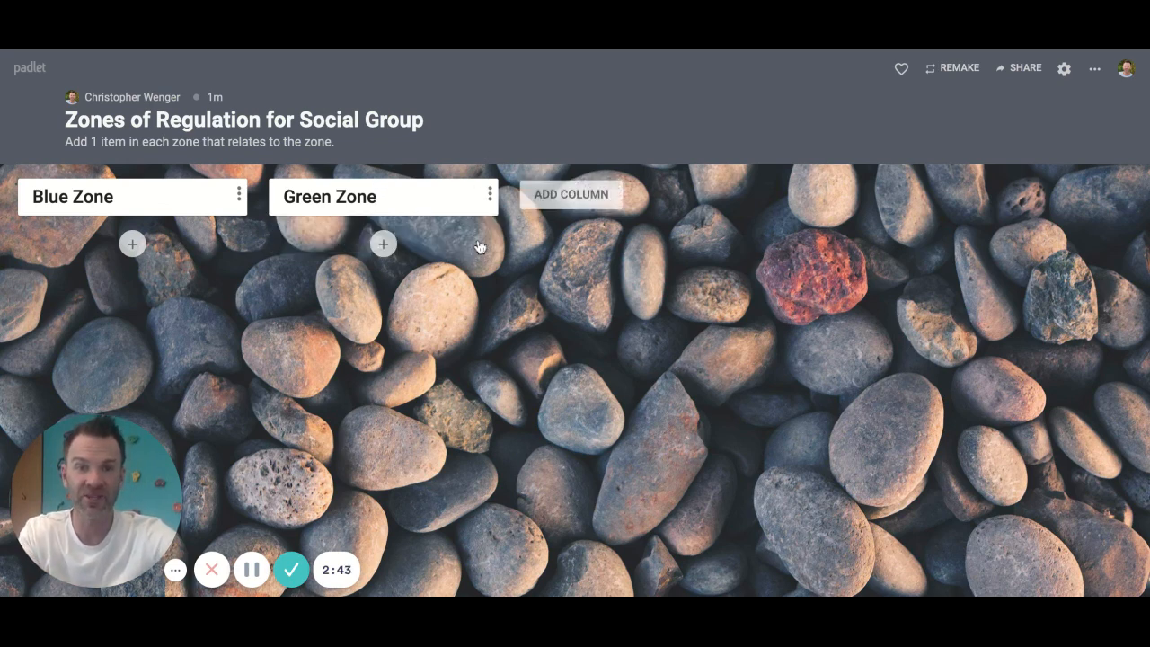
pyautogui.click(585, 194)
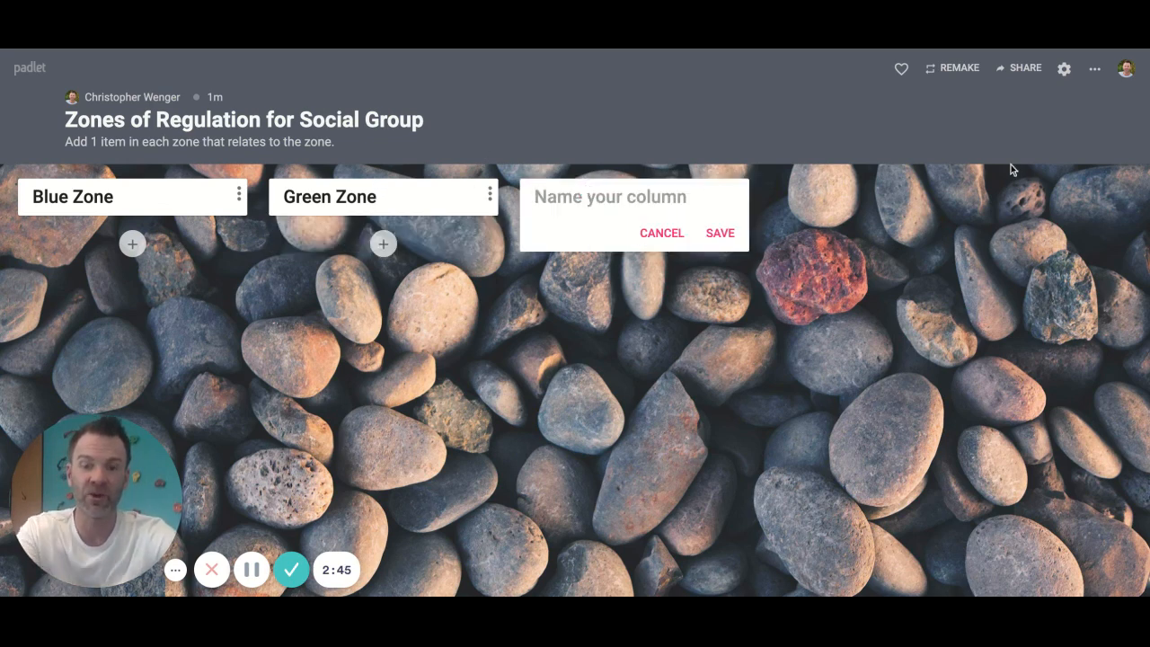
pyautogui.write('Yellow Zone')
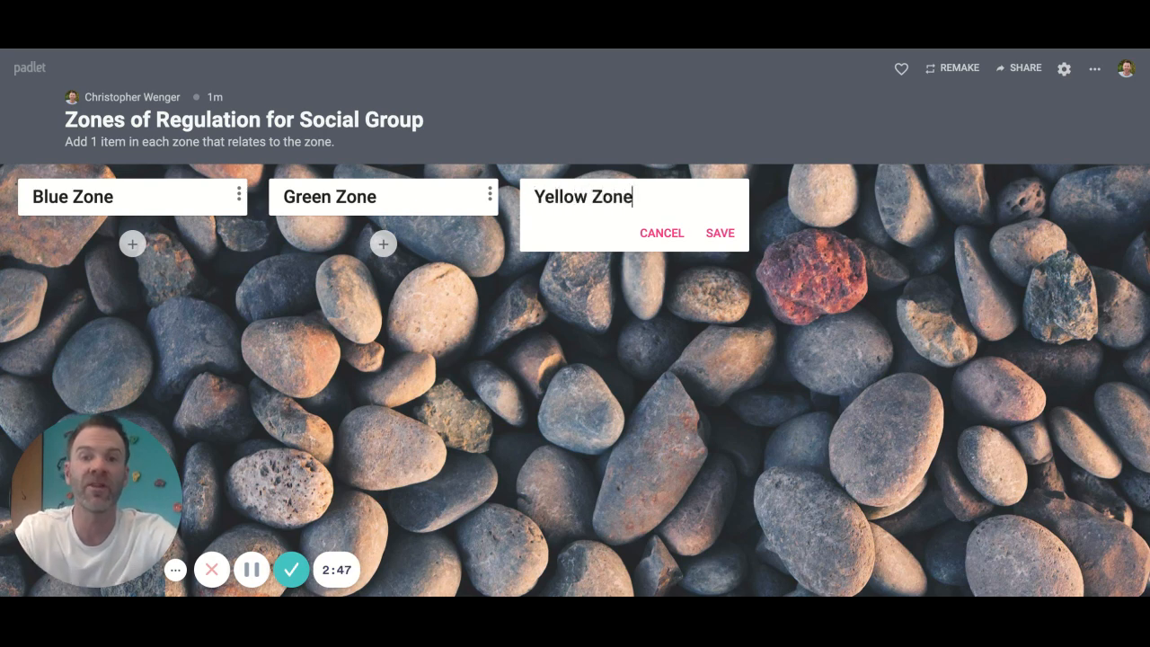
pyautogui.press('Return')
# - Add a fourth column named "Red Zone" and save it
pyautogui.click(821, 194)
pyautogui.write('Rd Z')
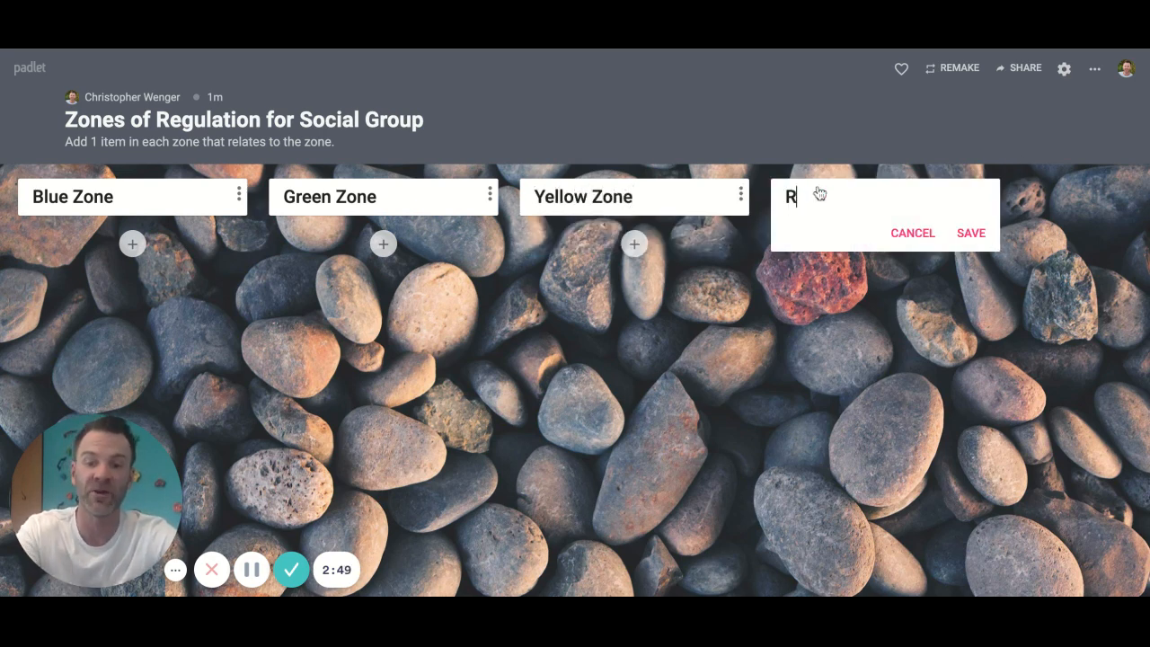
pyautogui.press('BackSpace')
pyautogui.press('BackSpace')
pyautogui.press('BackSpace')
pyautogui.write('ed Zone')
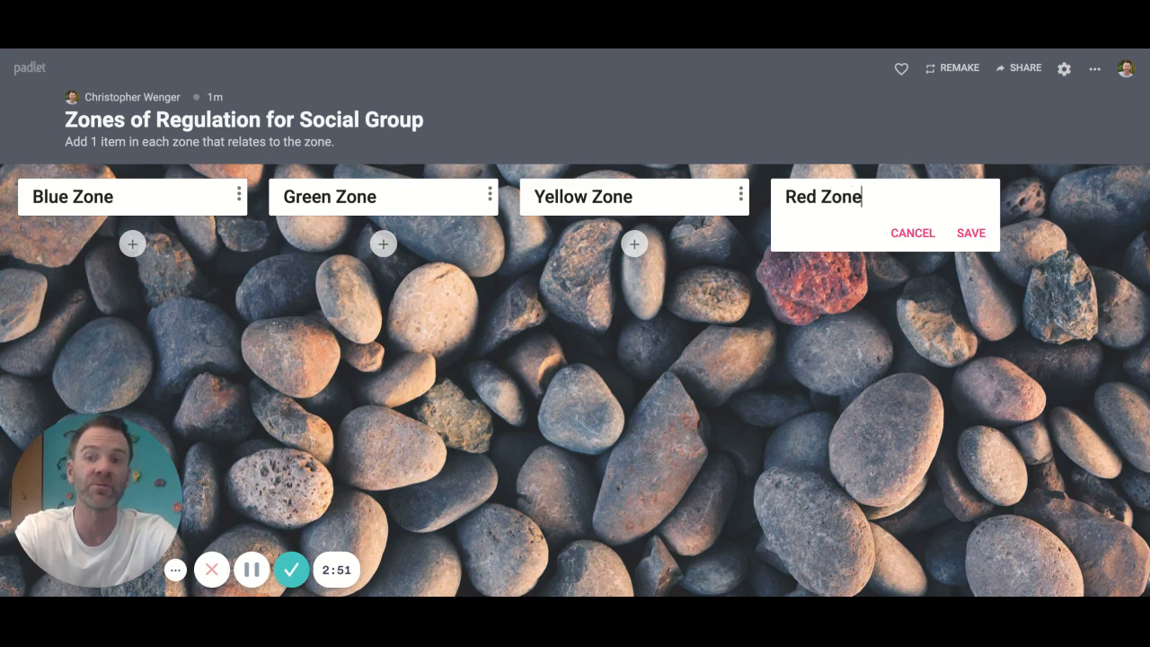
pyautogui.click(971, 232)
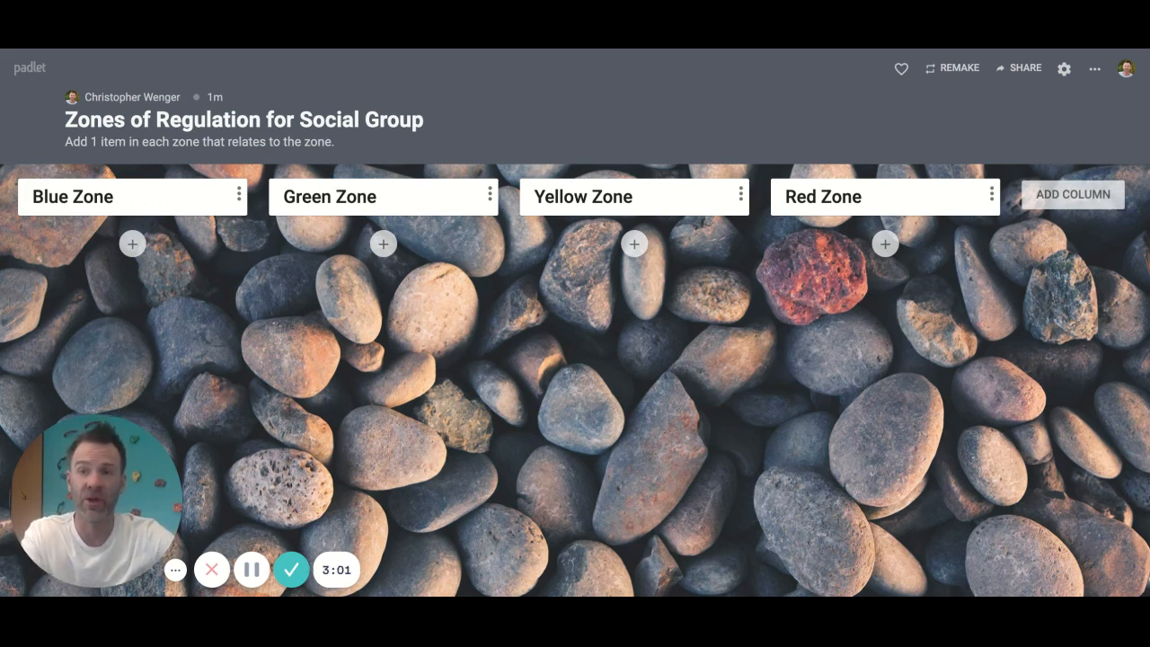
# - Copy the padlet's share link to the clipboard and return to the board
pyautogui.click(1025, 72)
pyautogui.scroll(-2, 978, 305)
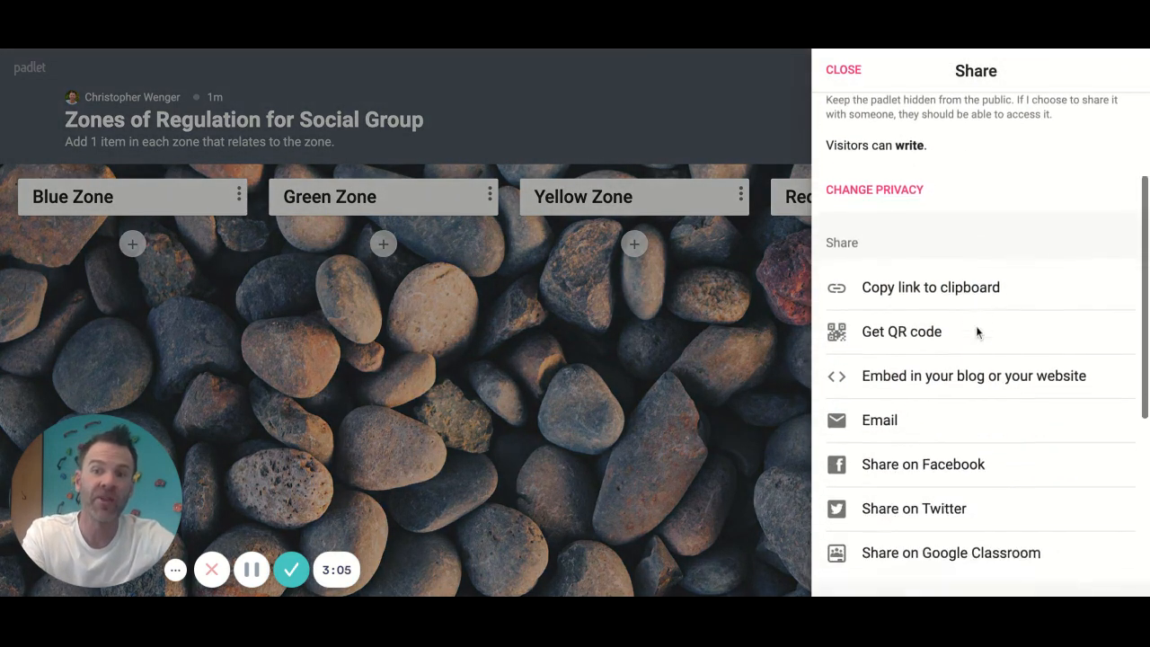
pyautogui.click(932, 291)
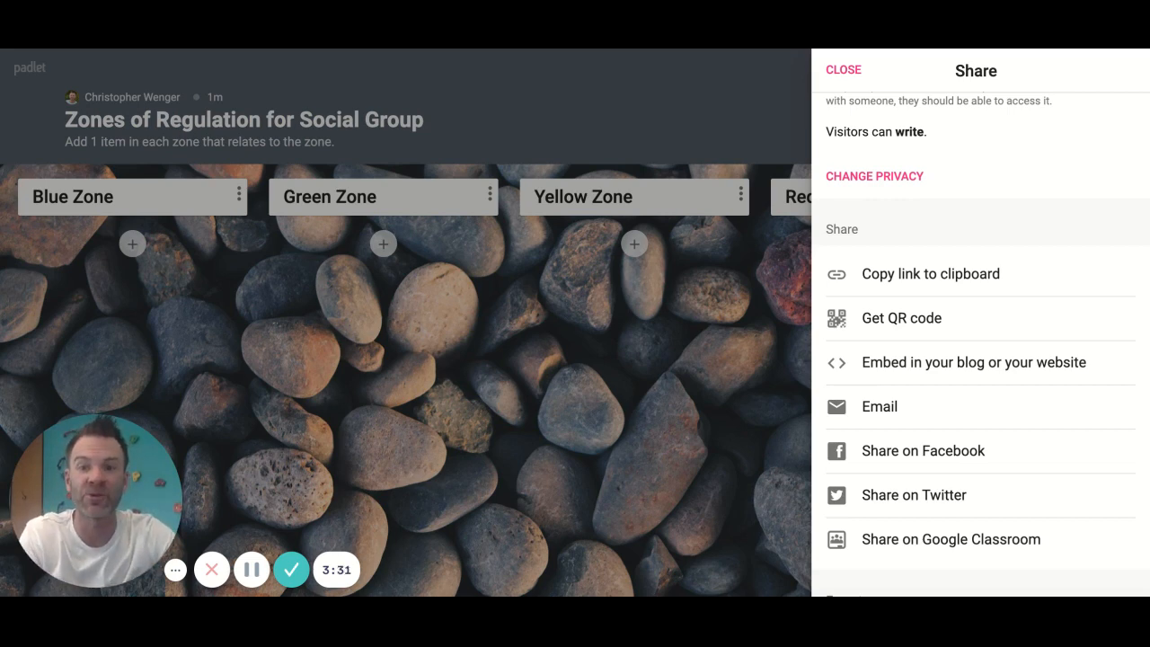
pyautogui.click(384, 490)
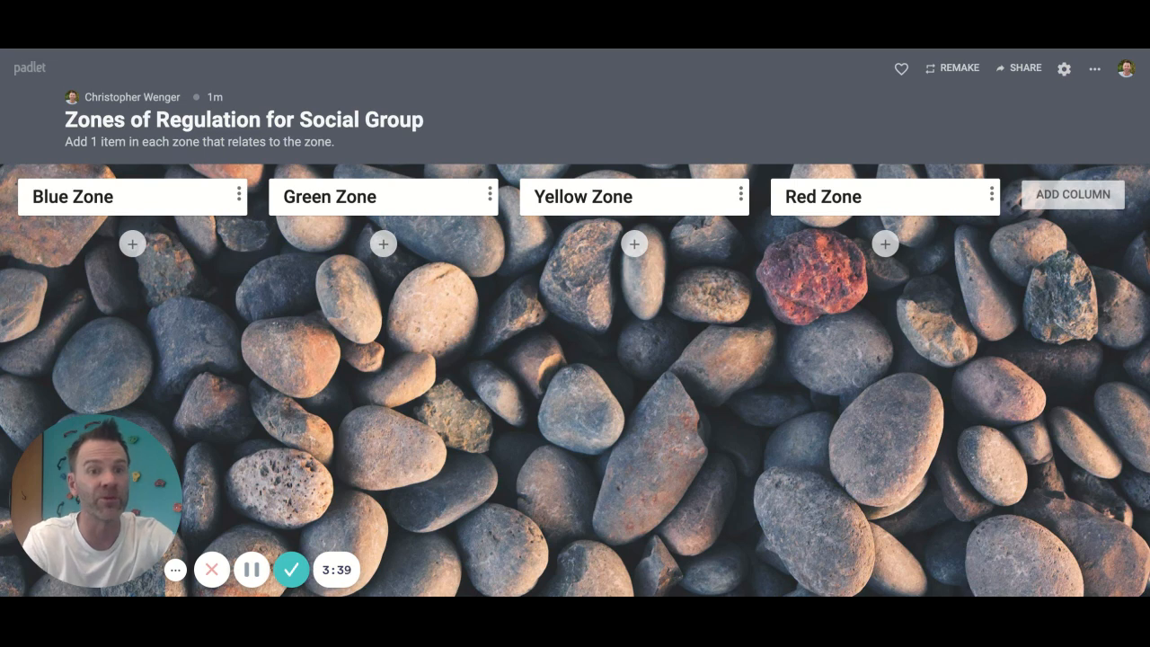
# - Add a post titled "Couch" to the Blue Zone column and attach a searched image of a grey couch
pyautogui.click(133, 244)
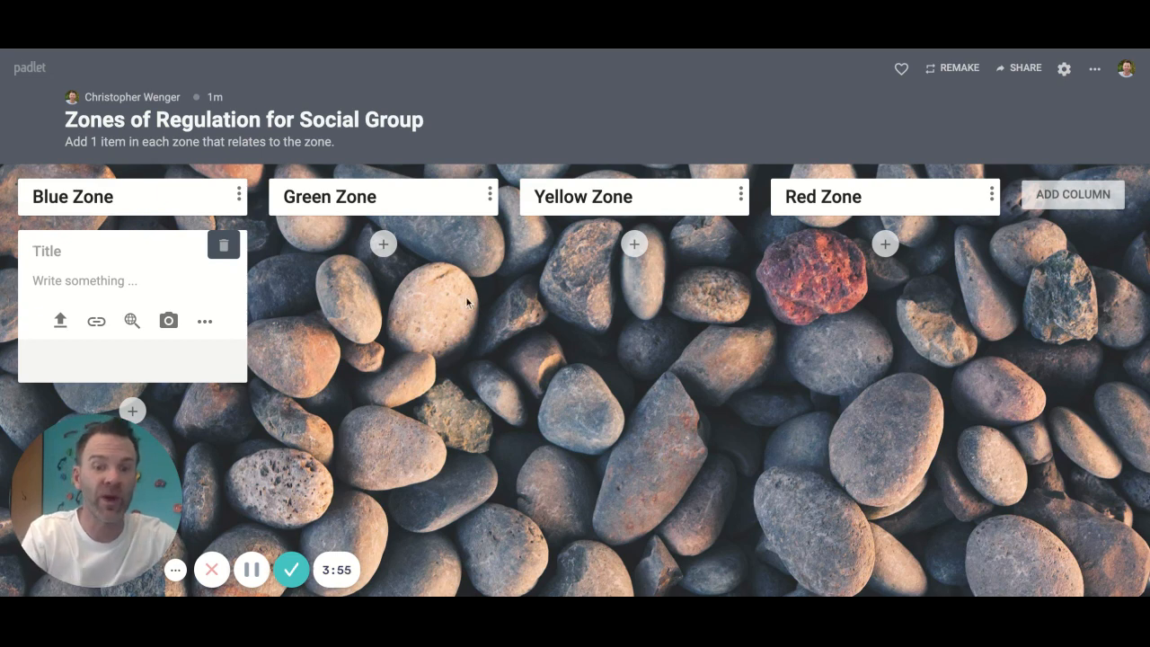
pyautogui.write('Couch')
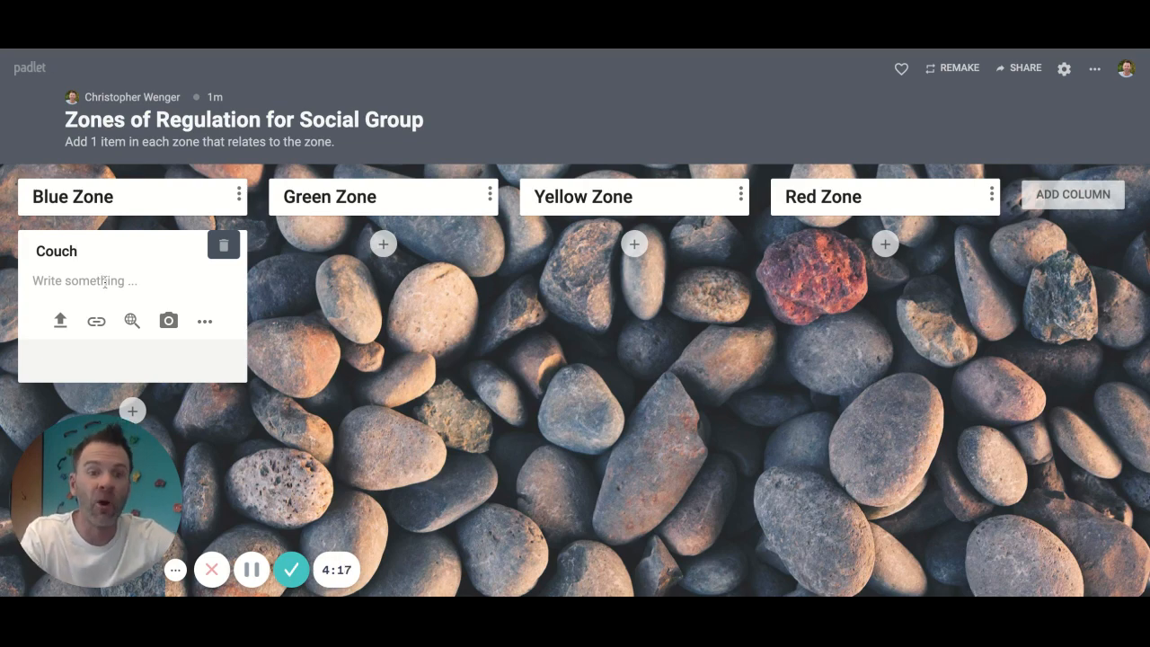
pyautogui.click(132, 322)
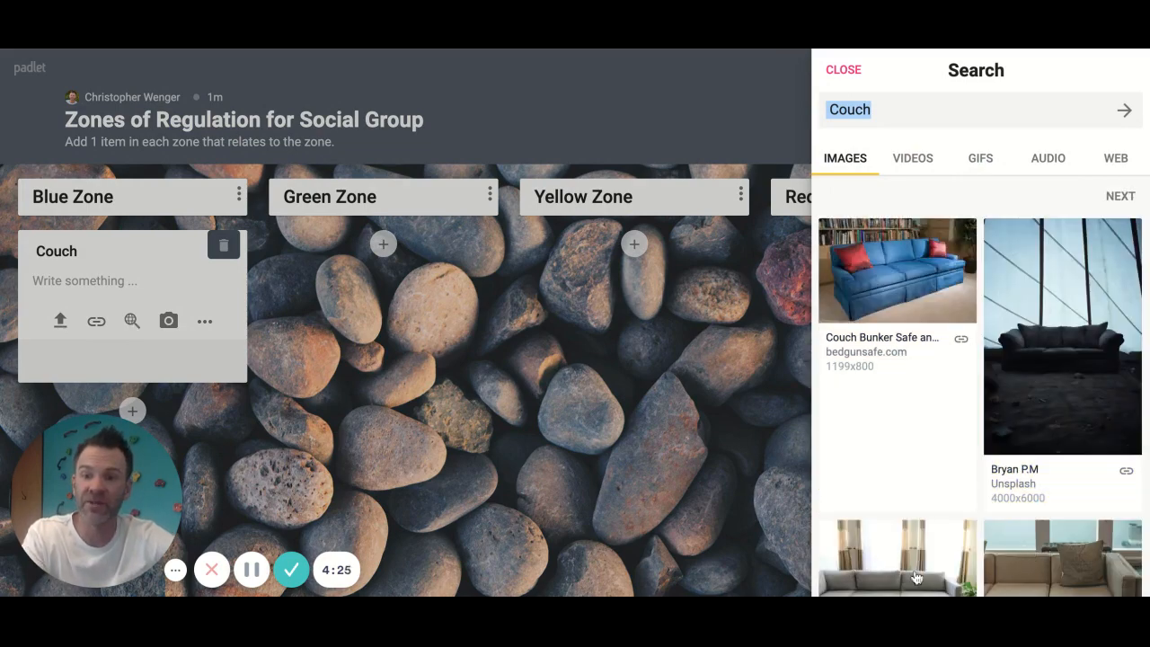
pyautogui.click(883, 563)
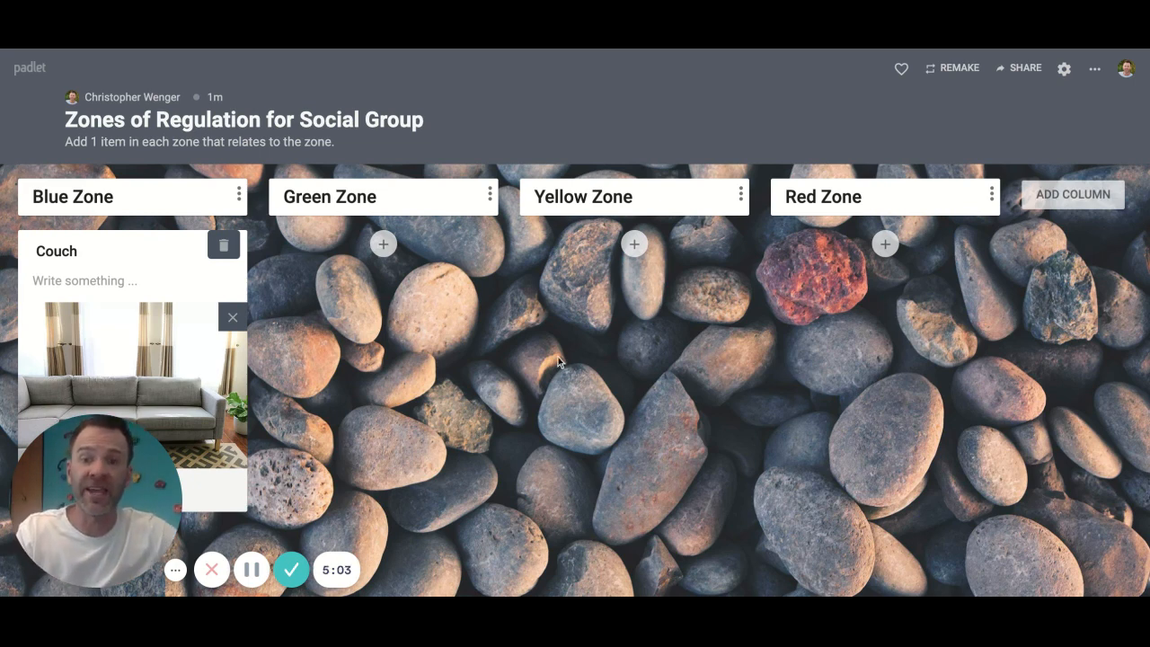
# - Review the padlet's posting and content filtering settings and return to the board
pyautogui.click(1064, 72)
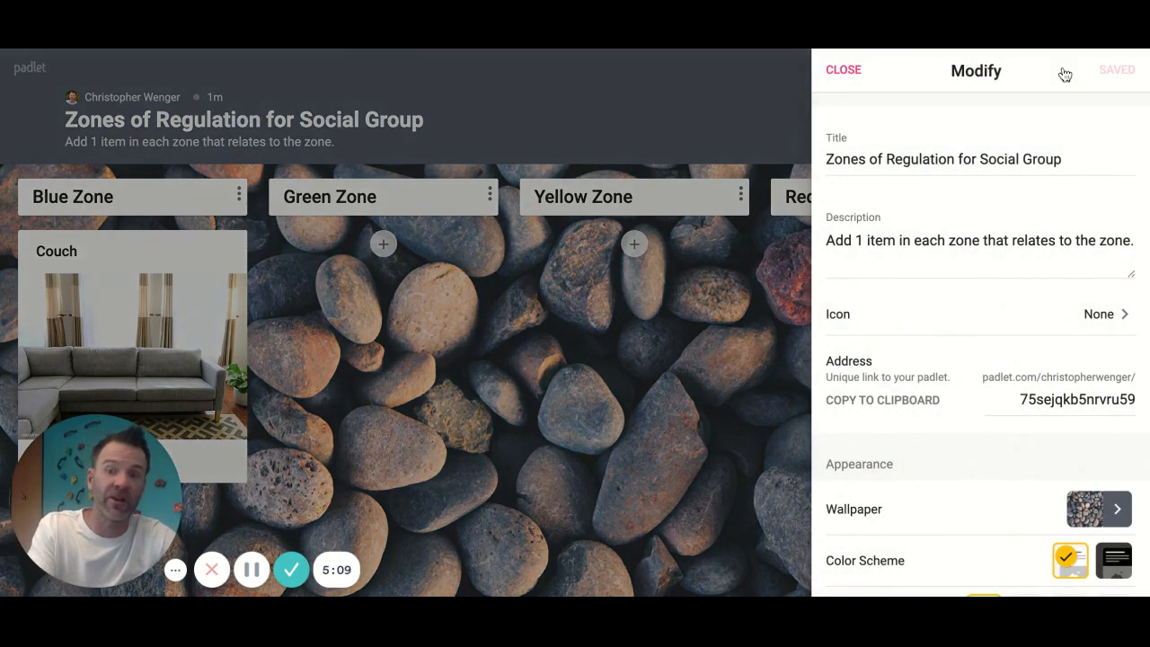
pyautogui.scroll(-3, 971, 339)
pyautogui.scroll(-3, 971, 339)
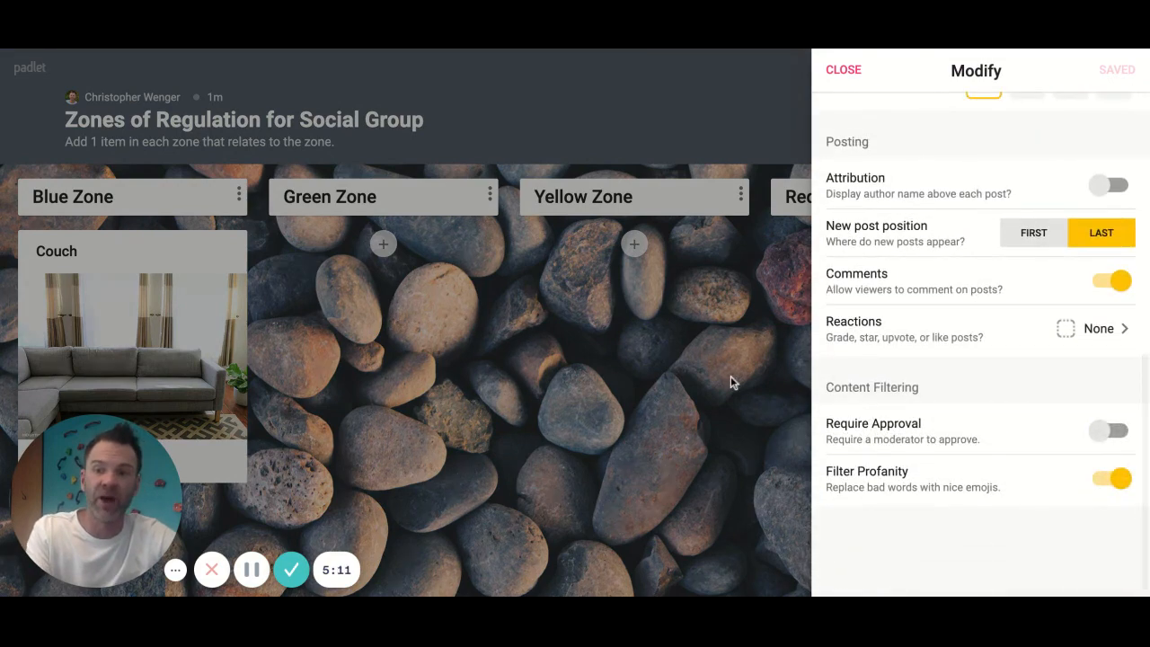
pyautogui.click(711, 318)
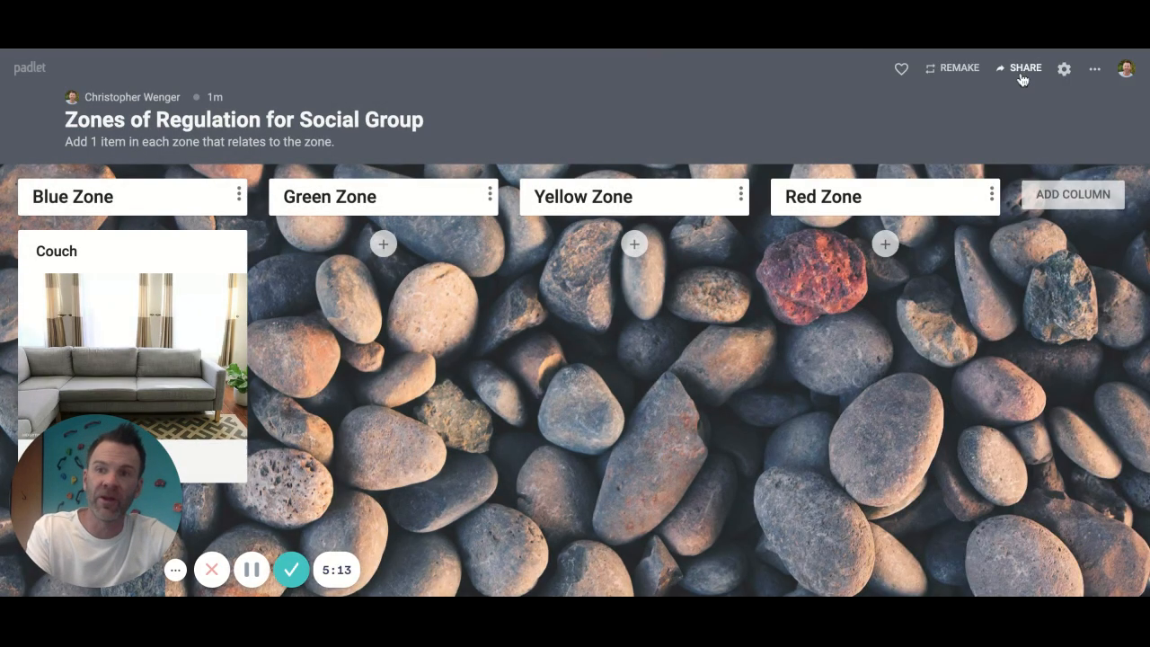
# - Show the browser in full screen and clear all posts from the padlet, entering the displayed confirmation code
pyautogui.click(1096, 71)
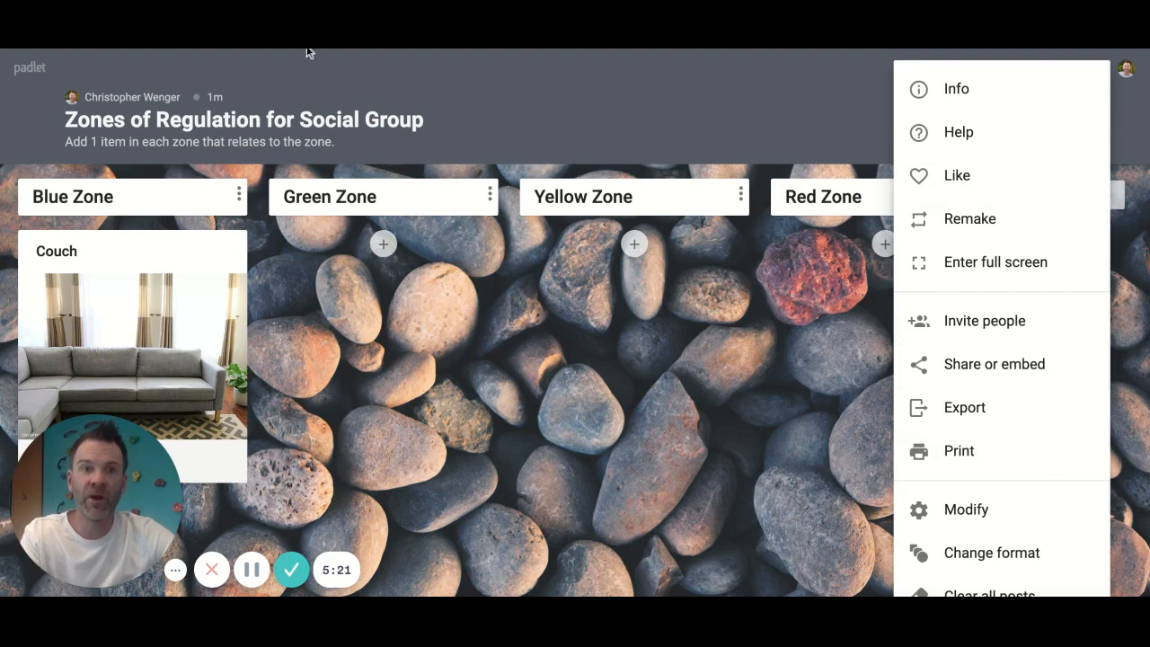
pyautogui.press('ctrl+super+f')
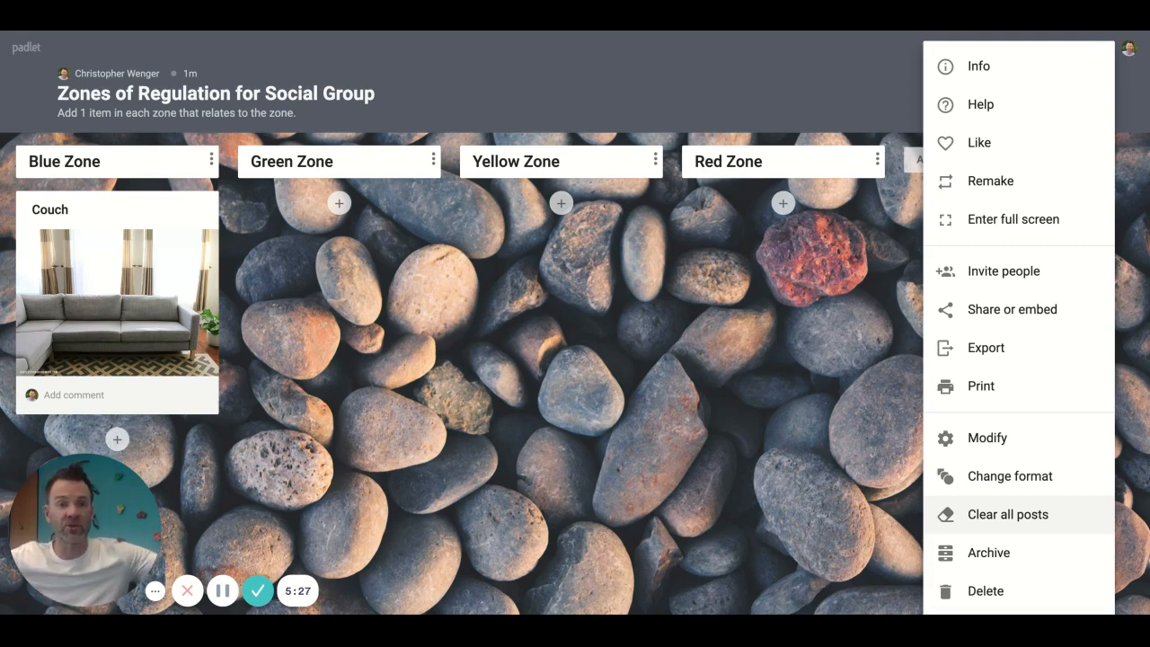
pyautogui.click(1007, 514)
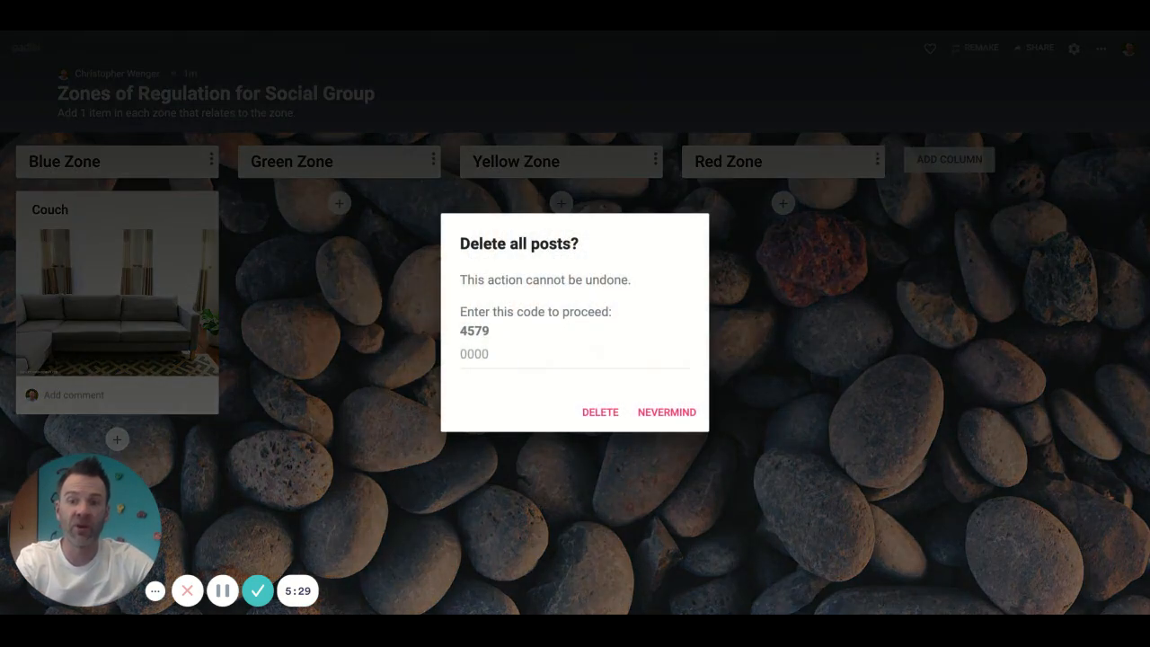
pyautogui.click(548, 361)
pyautogui.write('4579')
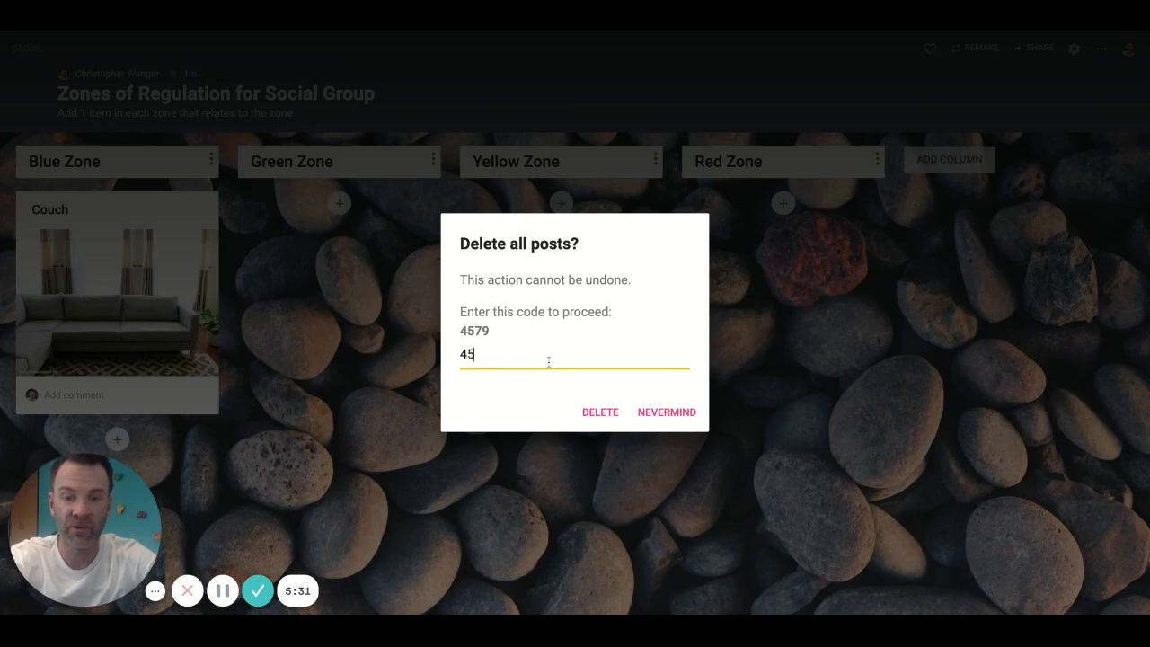
pyautogui.click(600, 414)
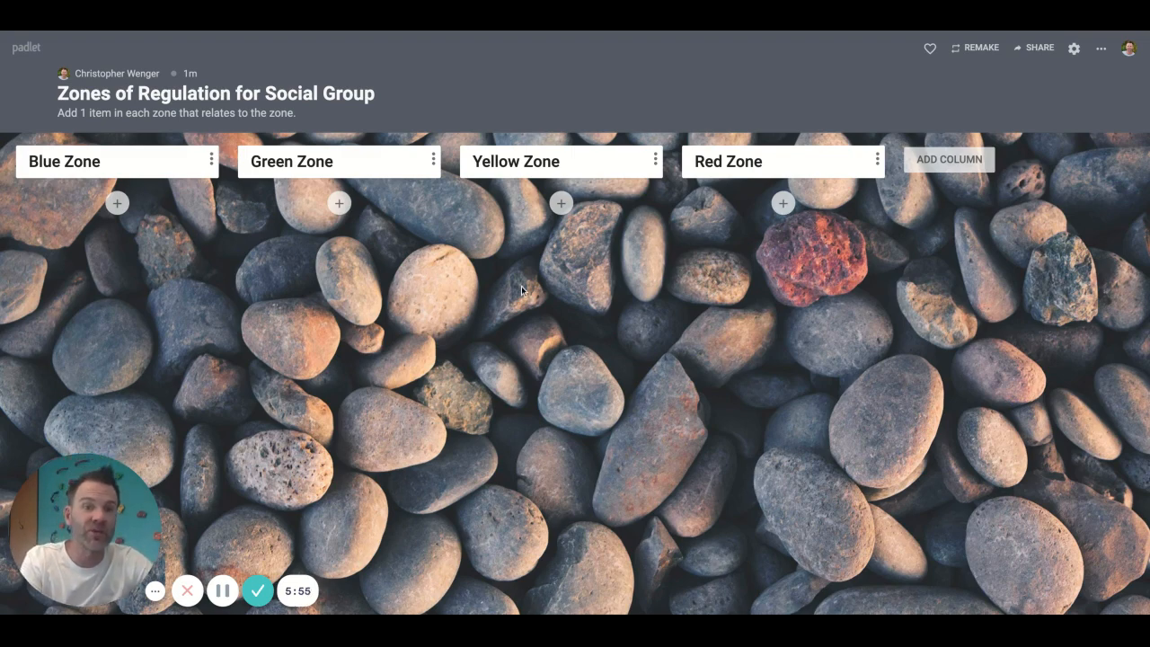
# - Add a post titled "disneyland" to the Green Zone column with a searched image of the pink castle
pyautogui.click(334, 201)
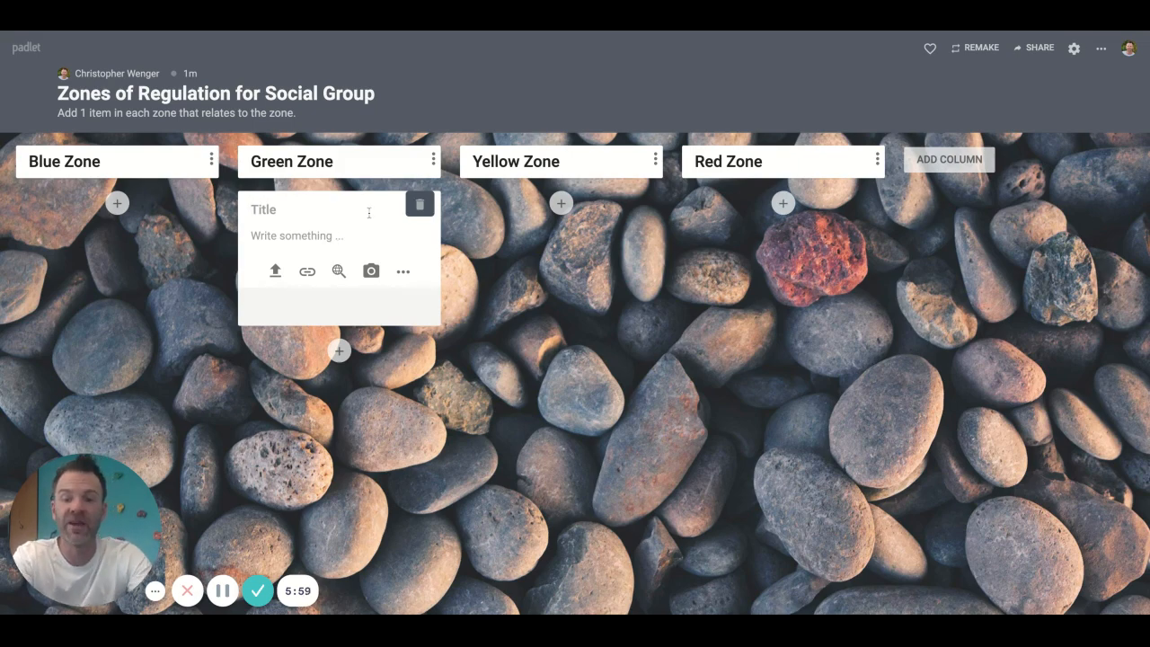
pyautogui.write('disneyland')
pyautogui.press('Return')
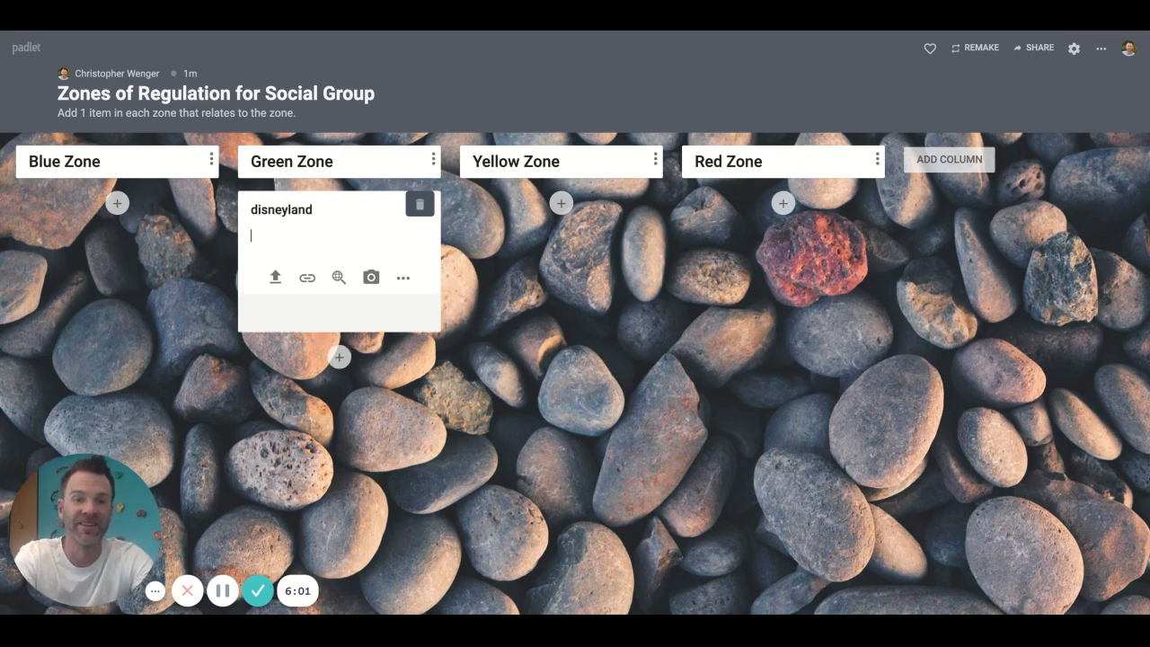
pyautogui.click(338, 275)
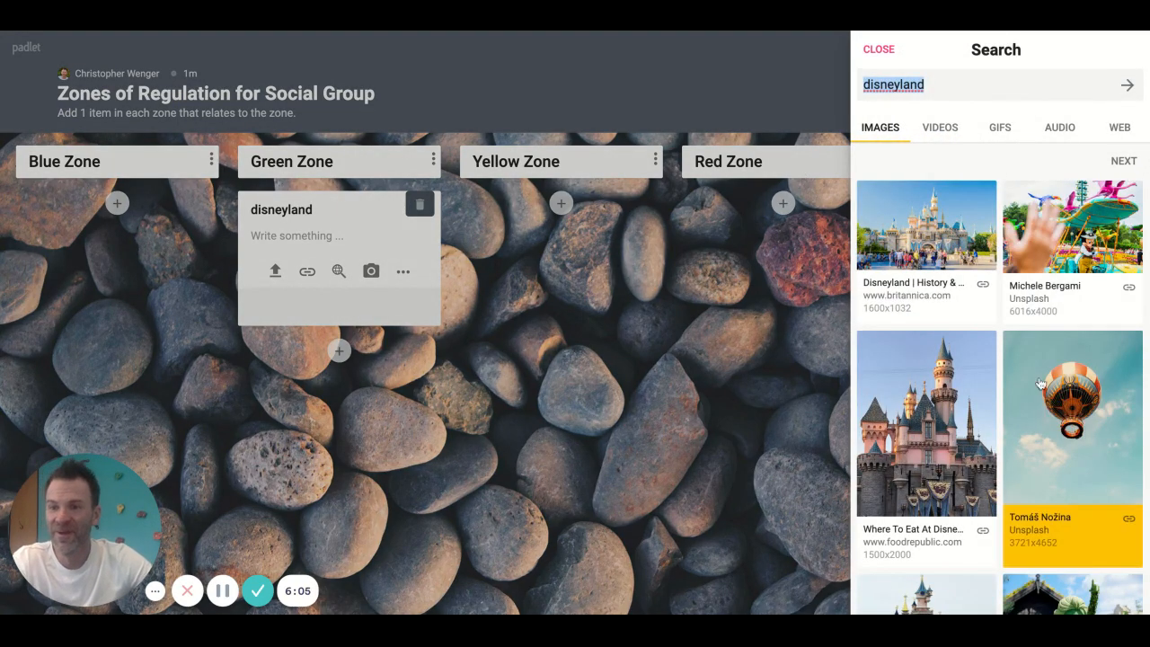
pyautogui.click(934, 408)
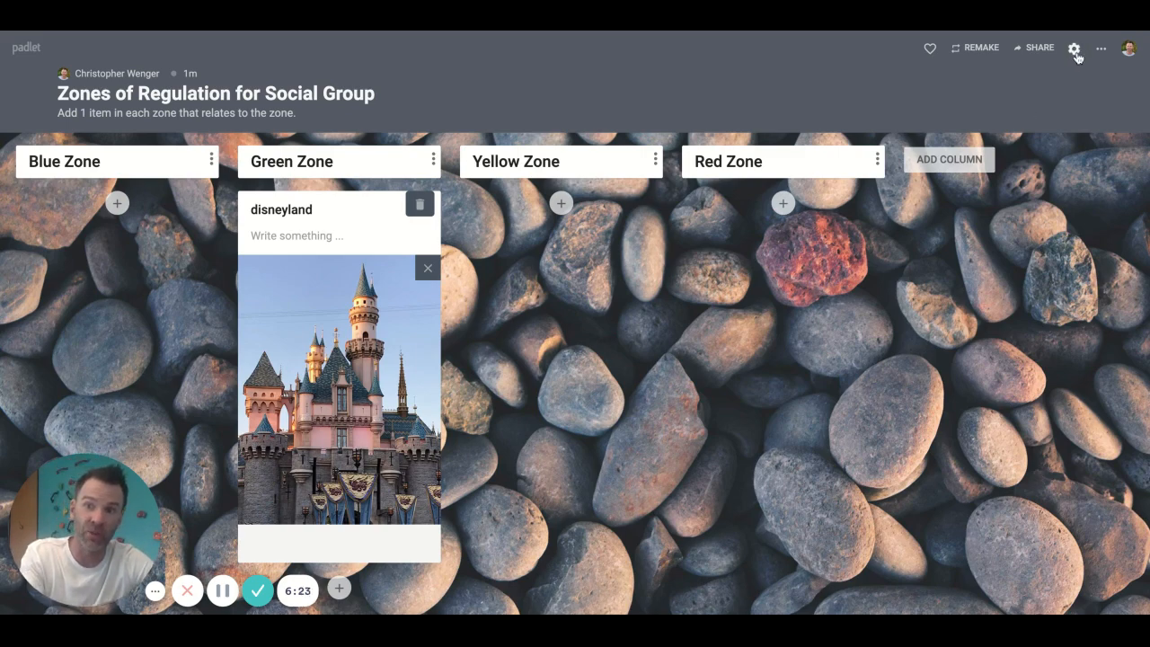
# - Leave the padlet's settings unchanged and archive the Zones of Regulation for Social Group padlet
pyautogui.click(1074, 50)
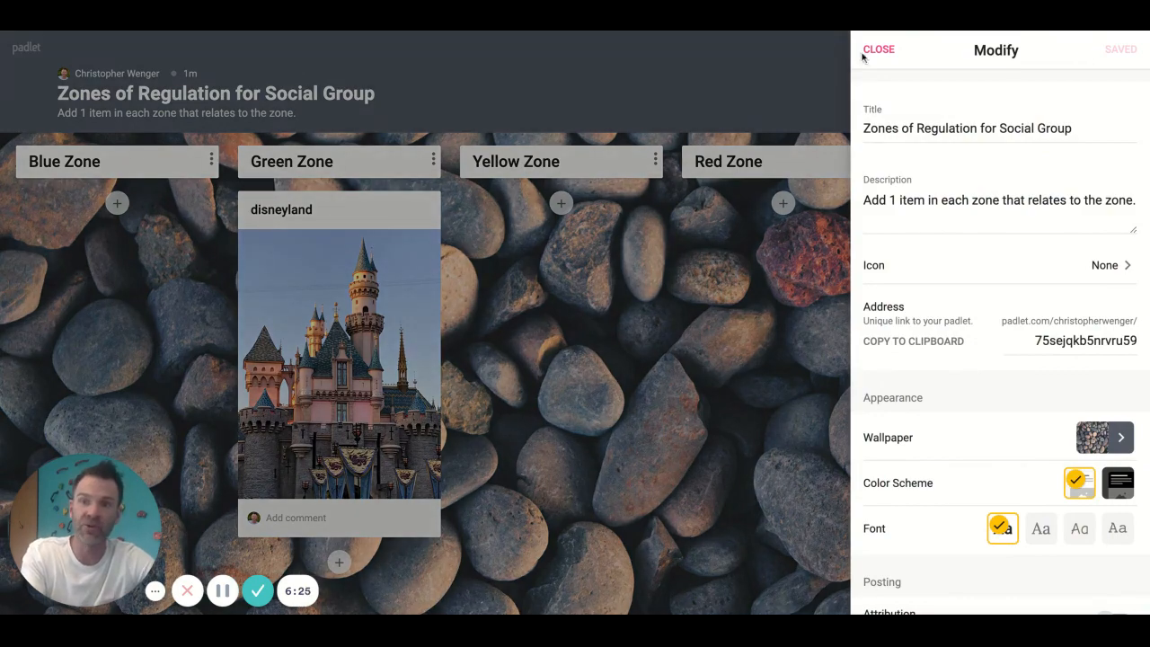
pyautogui.click(866, 47)
pyautogui.click(1100, 49)
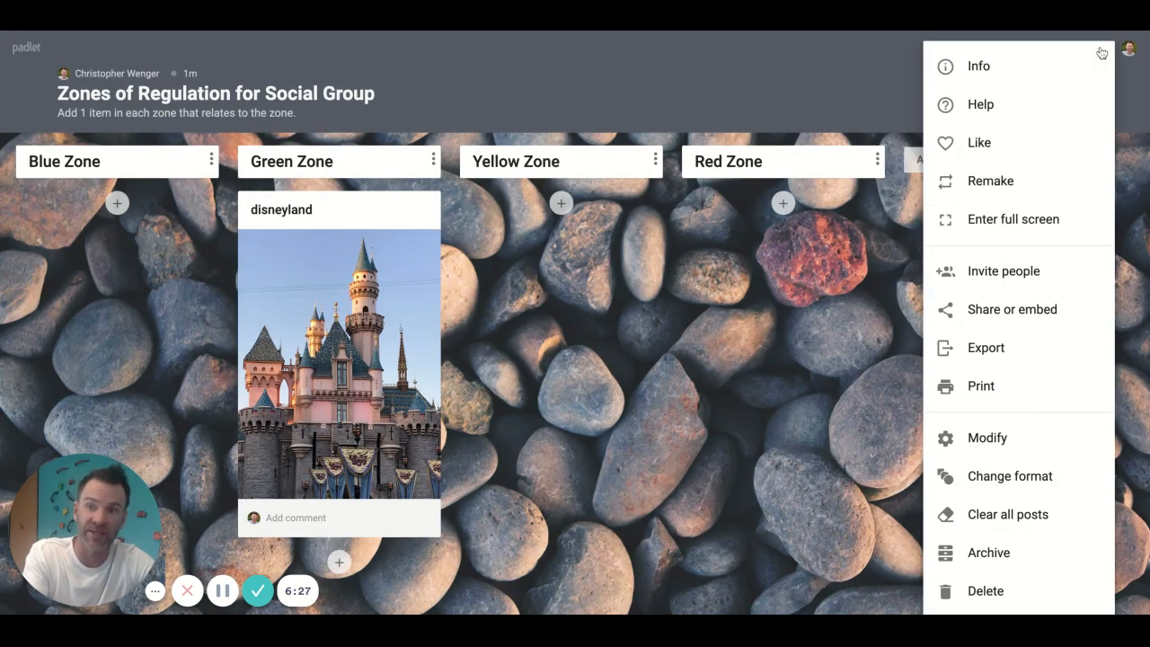
pyautogui.click(1005, 563)
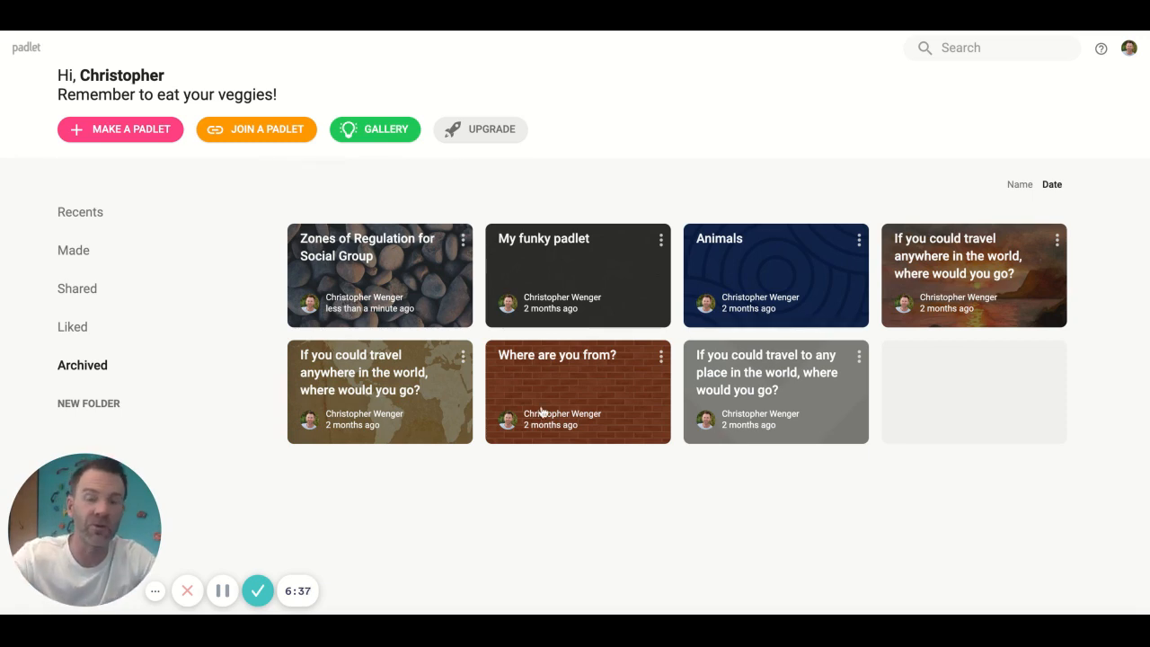
# - Delete the archived padlet "My funky padlet", entering the displayed confirmation code
pyautogui.click(660, 240)
pyautogui.click(589, 315)
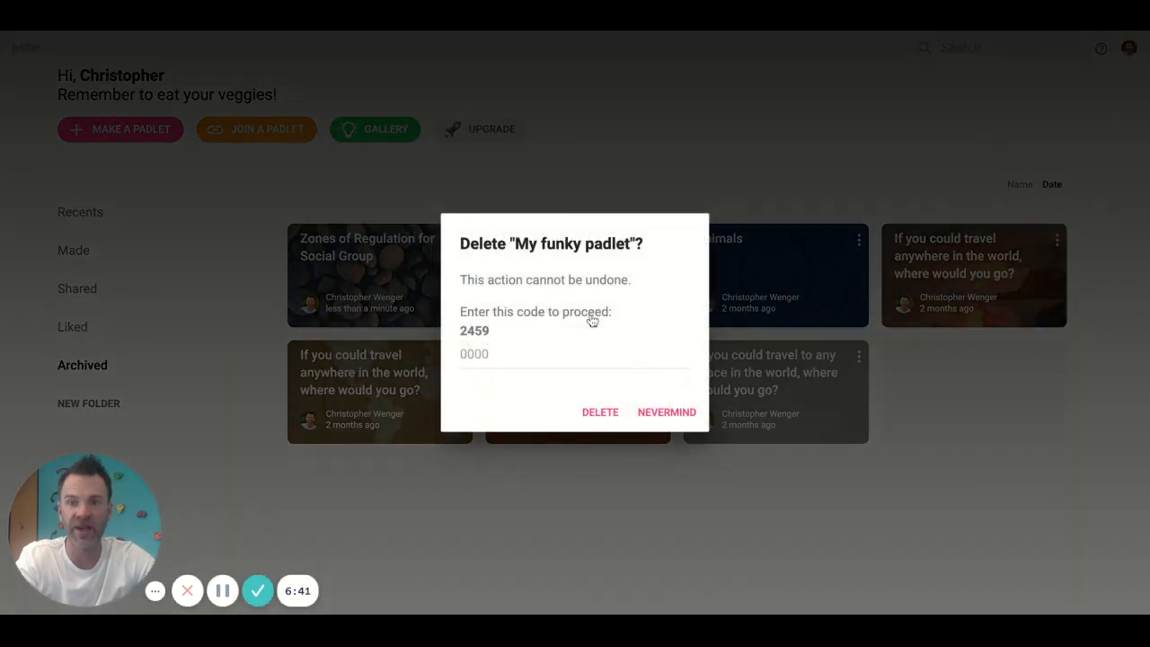
pyautogui.write('2459')
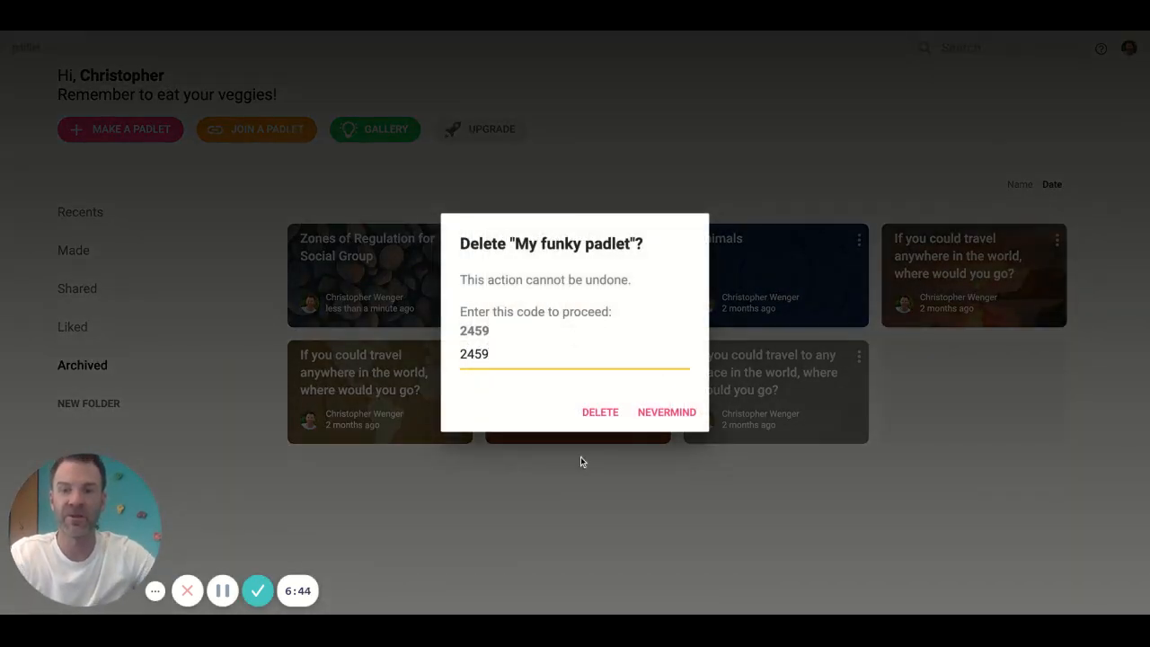
pyautogui.press('Return')
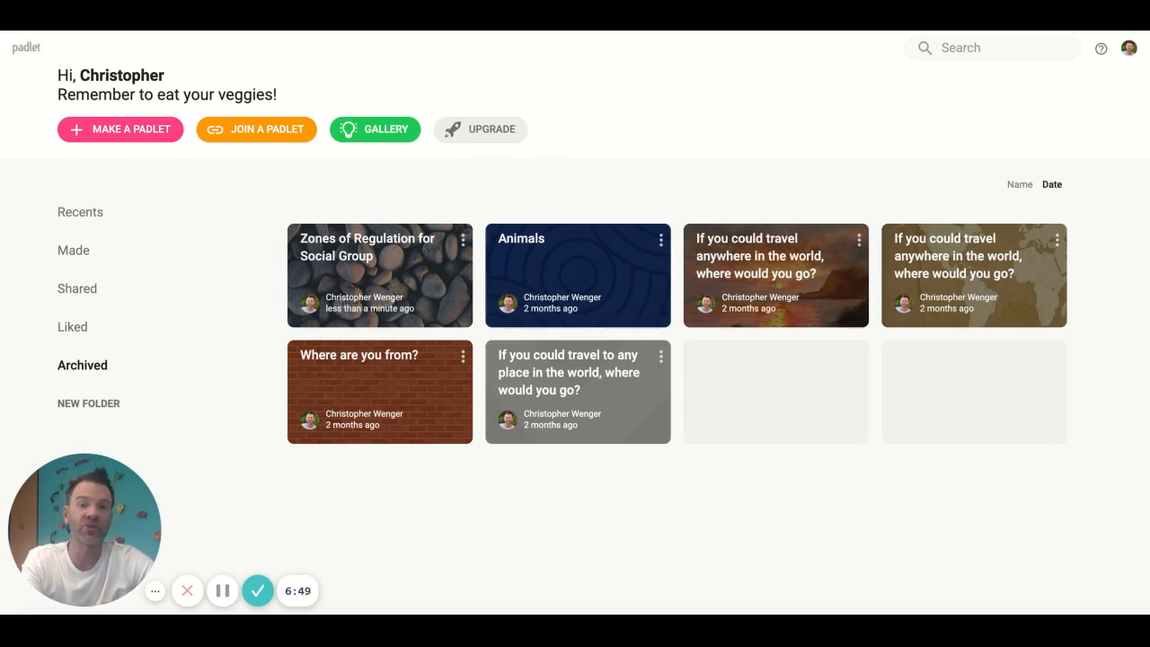
# - Make a new Wall padlet and title it "List 1 fun thing you did for Spring Break."
pyautogui.click(115, 131)
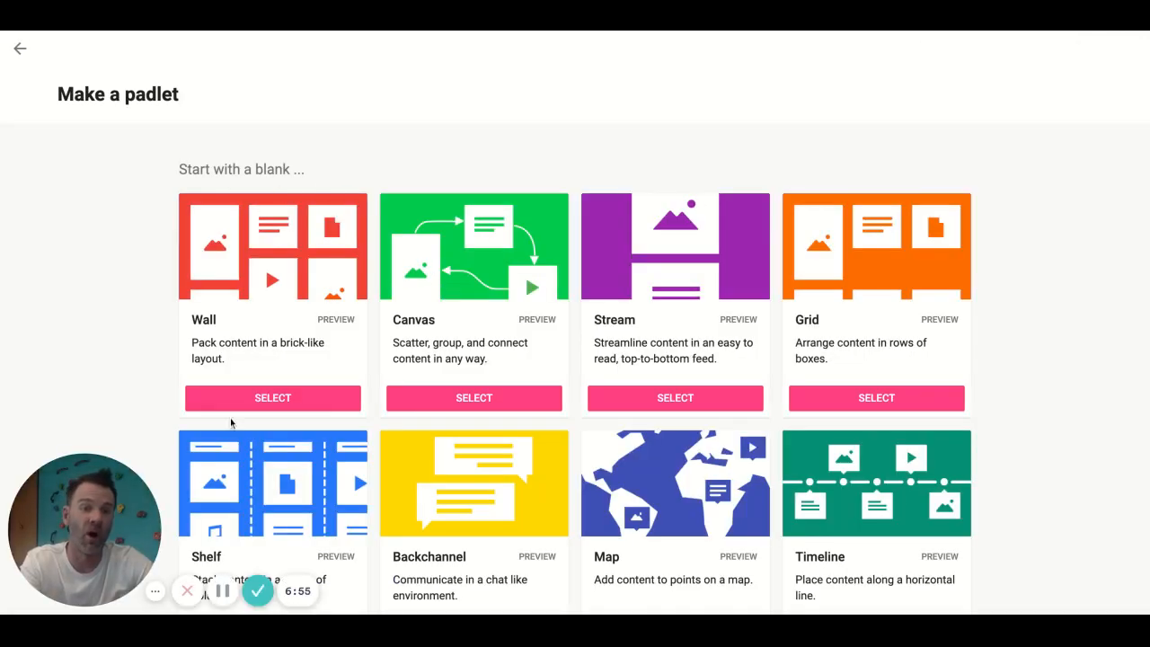
pyautogui.click(268, 395)
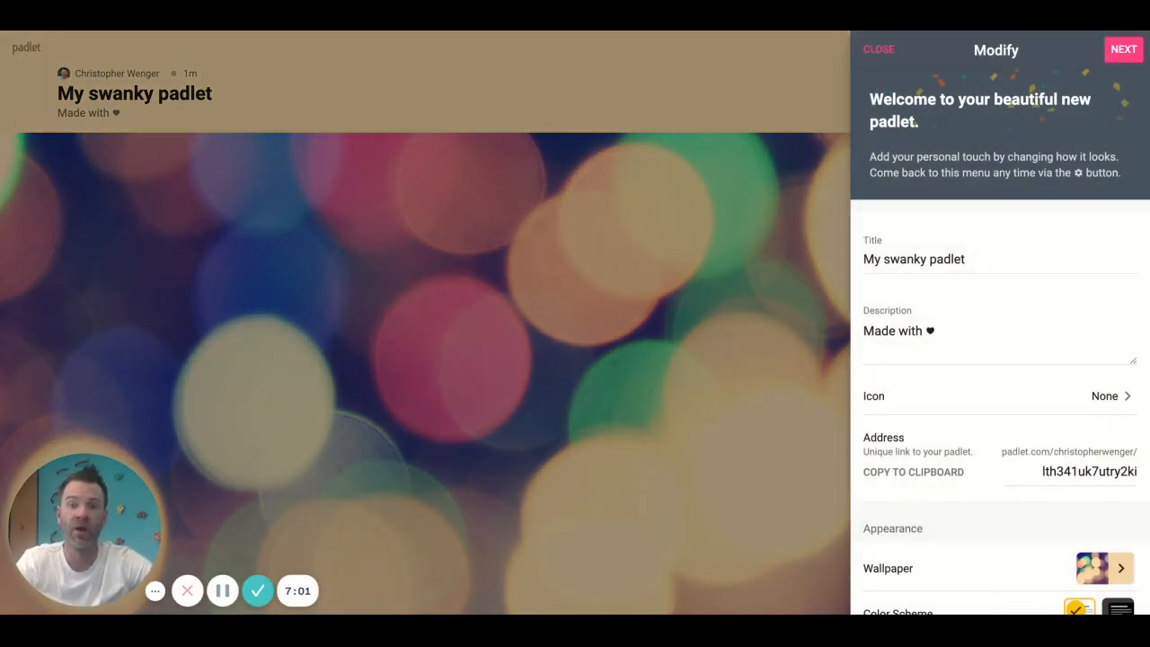
pyautogui.click(927, 259)
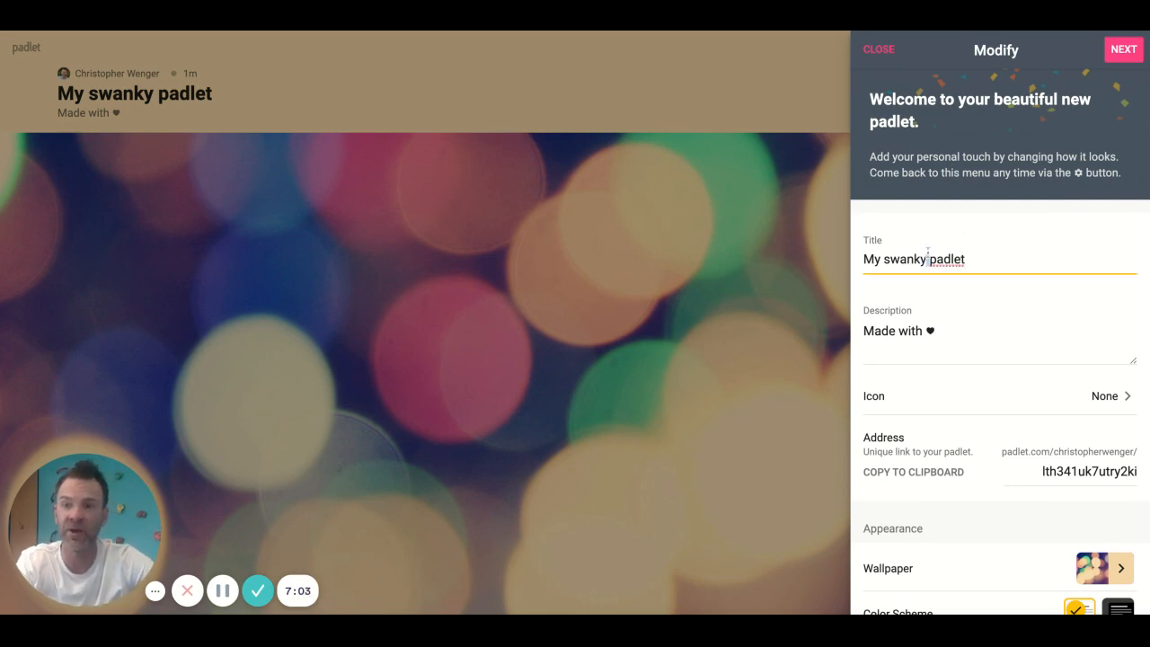
pyautogui.tripleClick(927, 258)
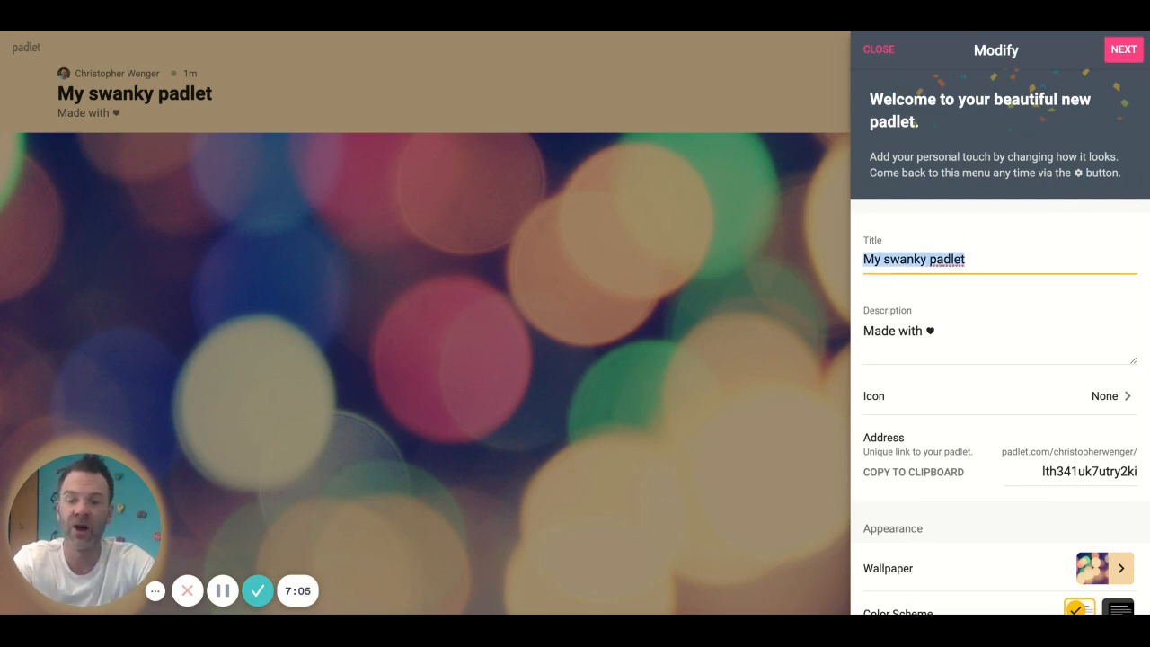
pyautogui.write('Name')
pyautogui.press('BackSpace')
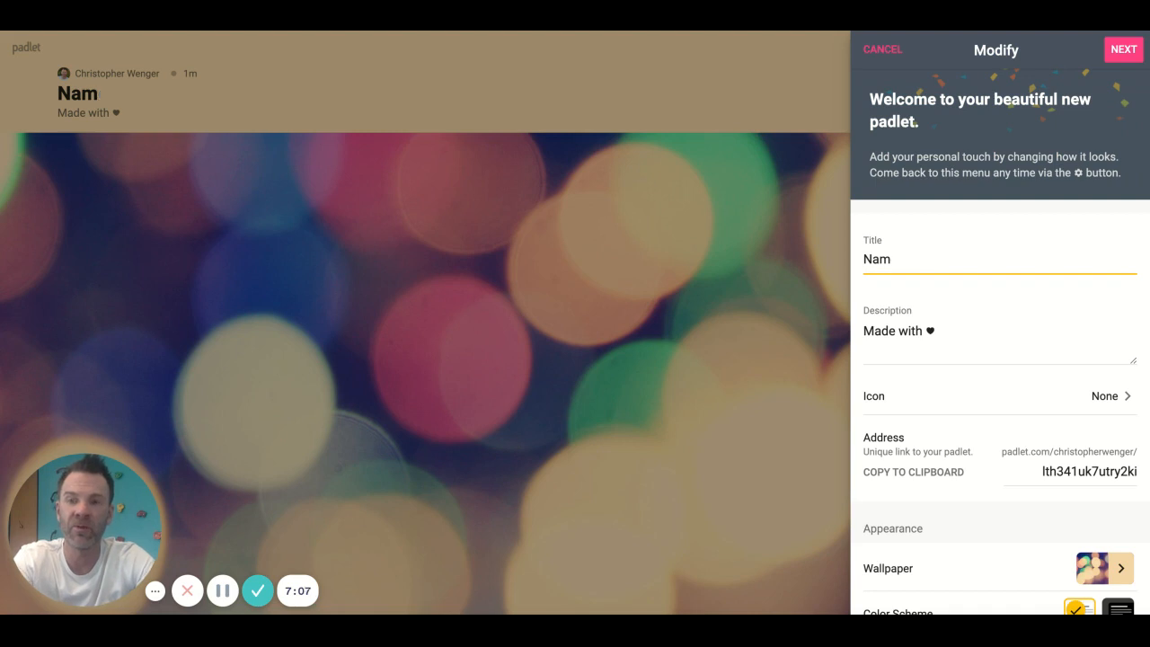
pyautogui.press('BackSpace')
pyautogui.press('BackSpace')
pyautogui.press('BackSpace')
pyautogui.write('List 1 fun t')
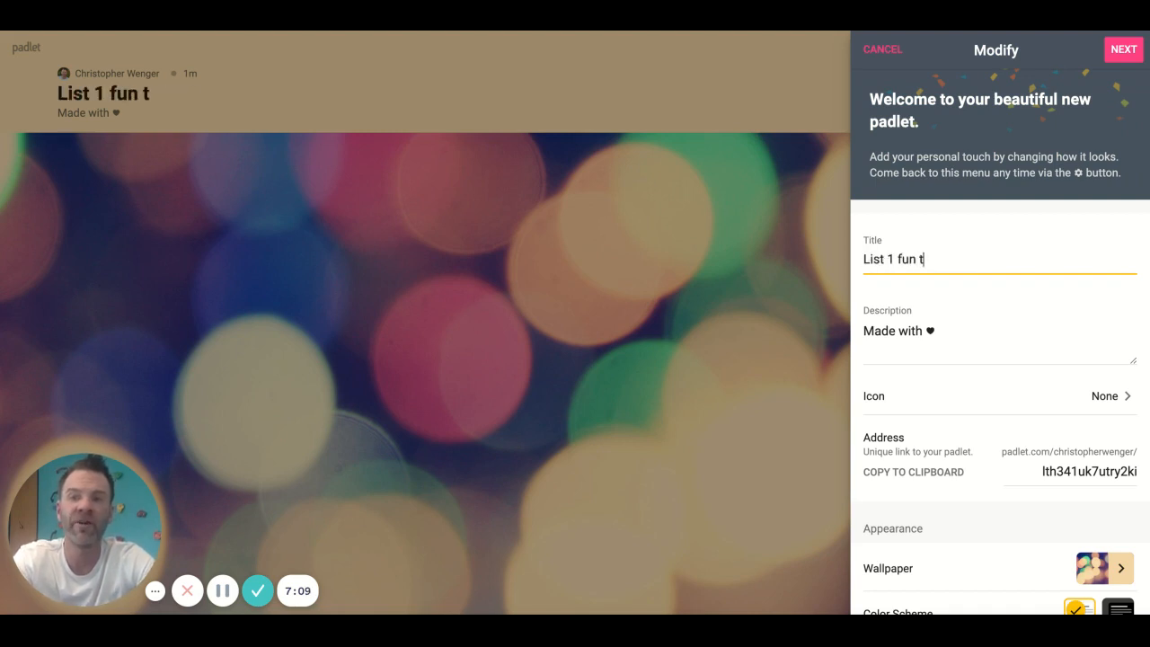
pyautogui.write('hing you did for ')
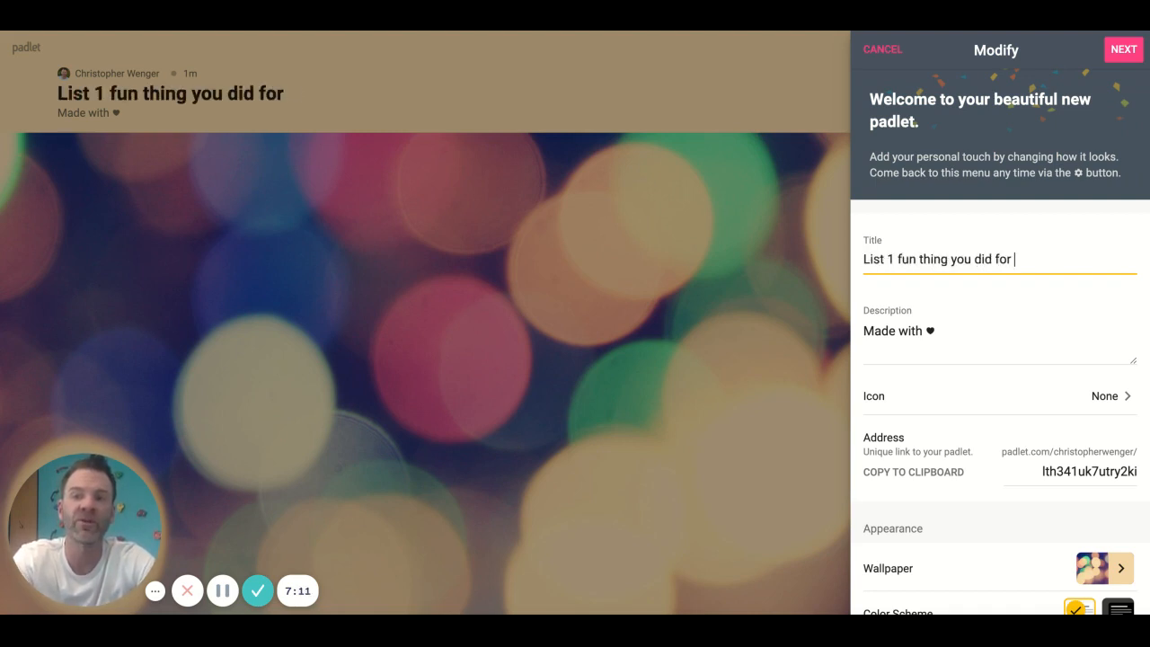
pyautogui.write('Spring Break.')
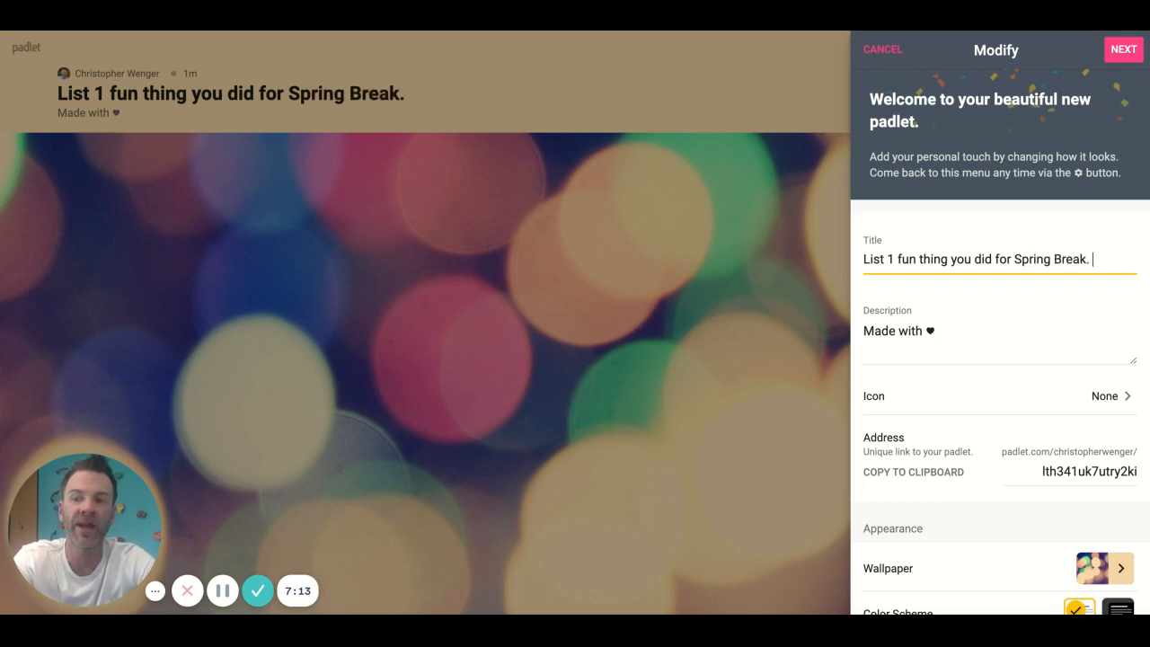
# - Replace the new padlet's description with "Include a photo please."
pyautogui.tripleClick(888, 331)
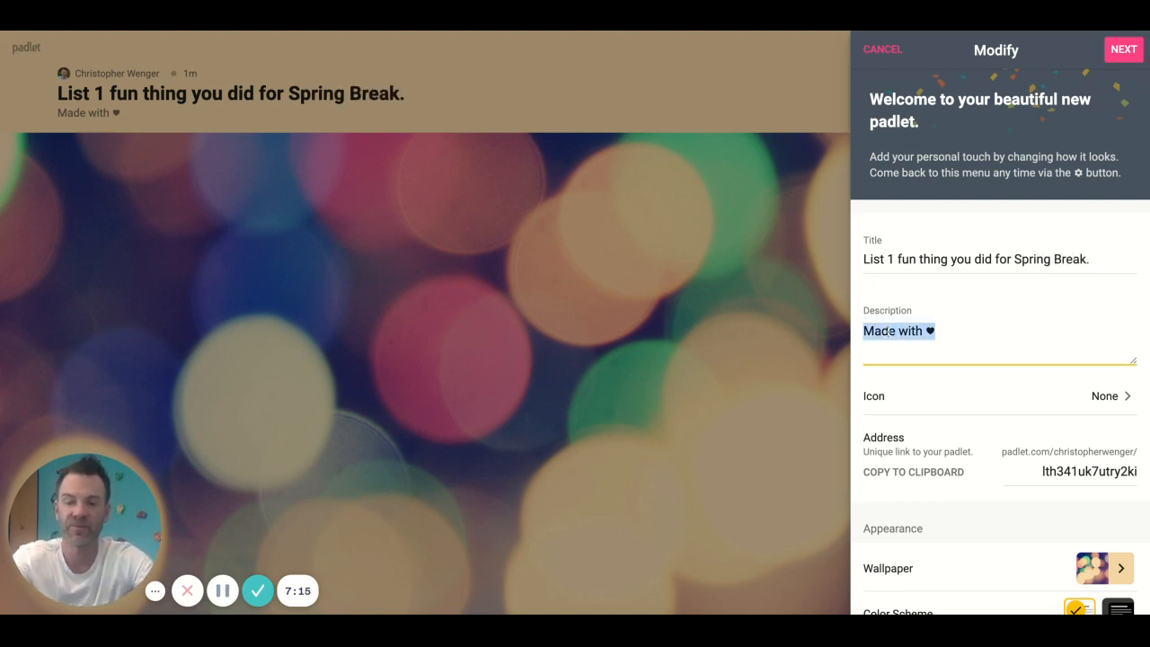
pyautogui.write('Include a photo')
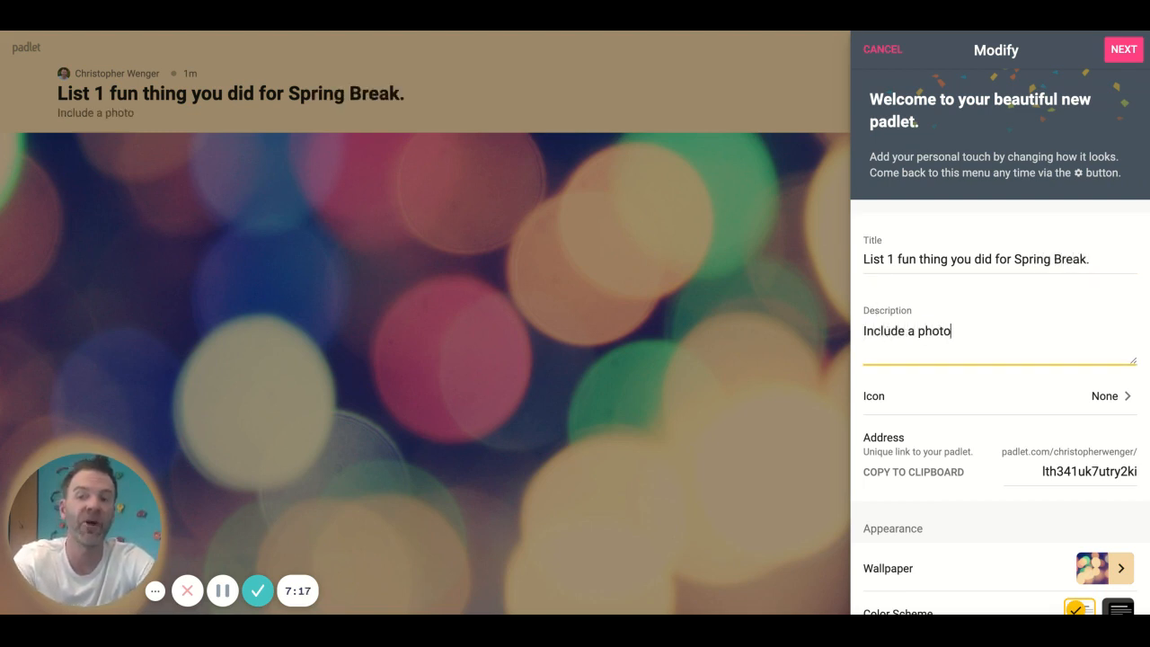
pyautogui.write(' please.')
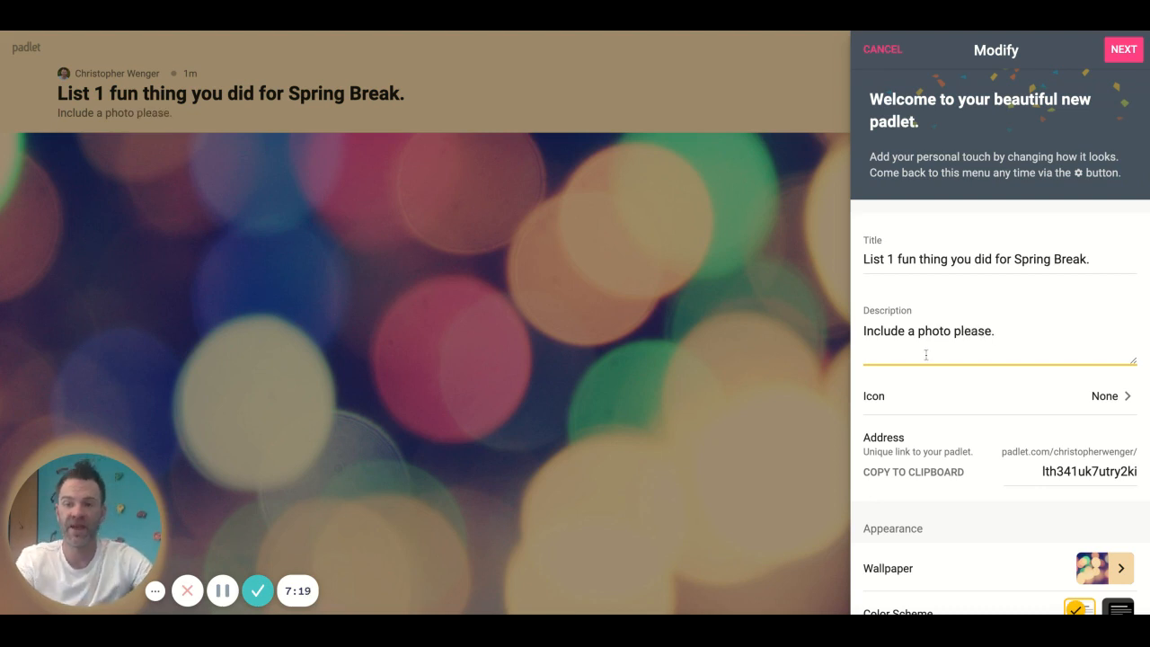
# - Look through the new padlet's appearance, posting and content filtering options and save its title and description
pyautogui.scroll(-2, 925, 355)
pyautogui.scroll(-4, 925, 354)
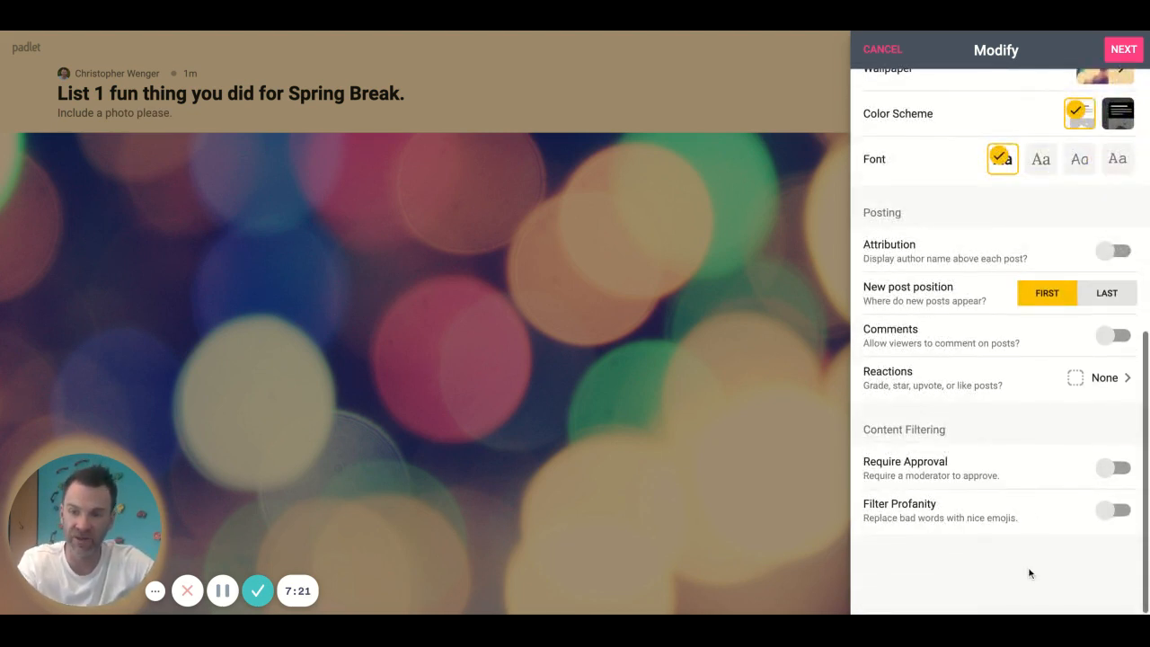
pyautogui.scroll(1, 1022, 411)
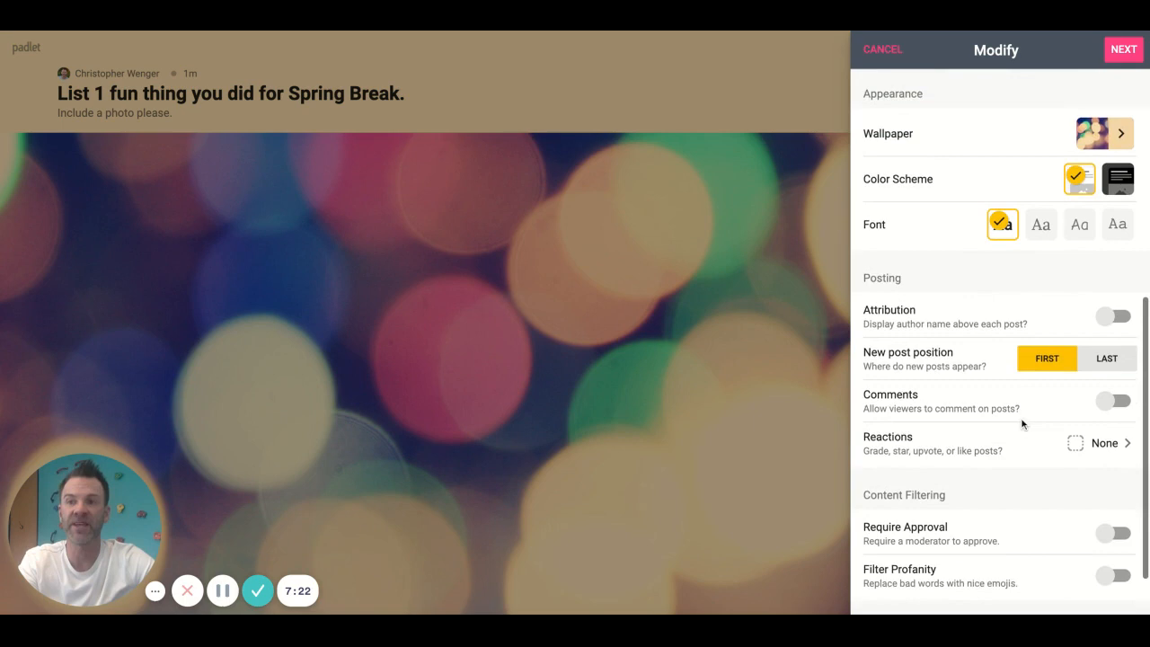
pyautogui.click(1119, 53)
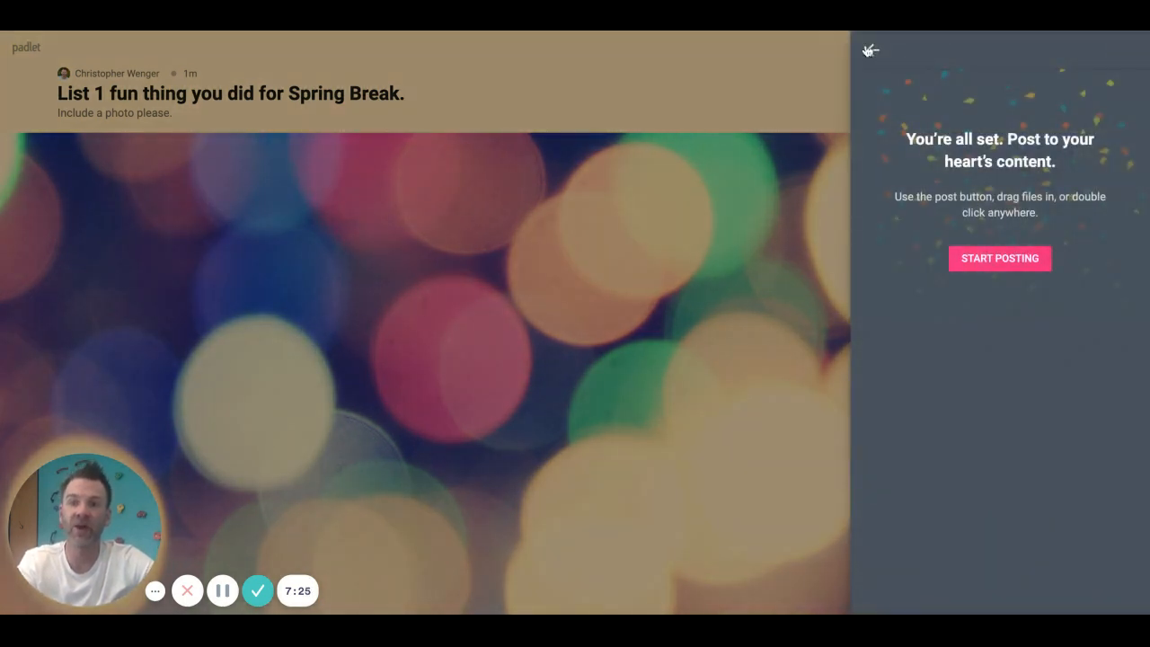
# - Go back to the padlet's settings, set the wallpaper to the Skyline picture and finish the setup to start posting
pyautogui.click(869, 48)
pyautogui.scroll(-3, 898, 383)
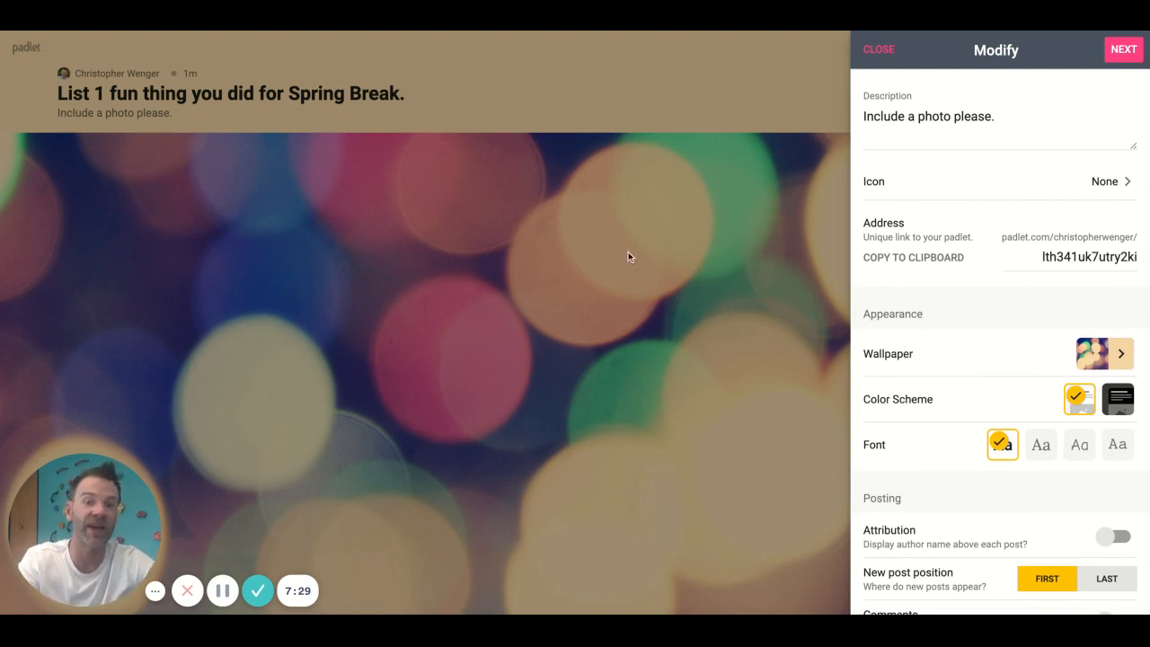
pyautogui.click(1117, 362)
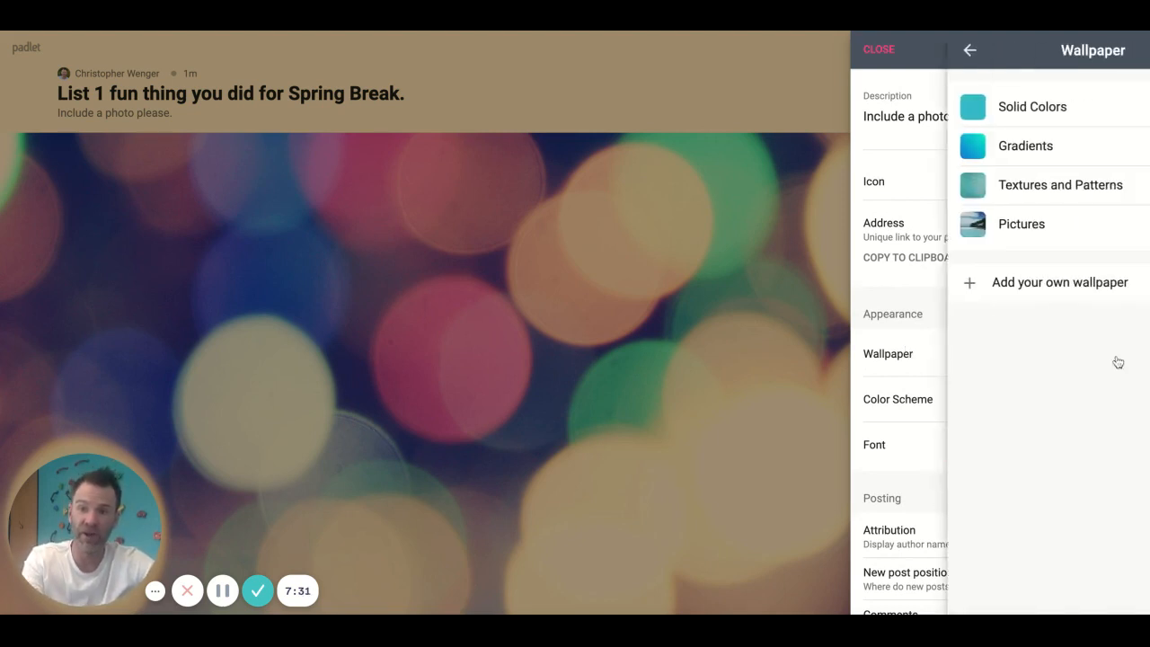
pyautogui.click(1014, 220)
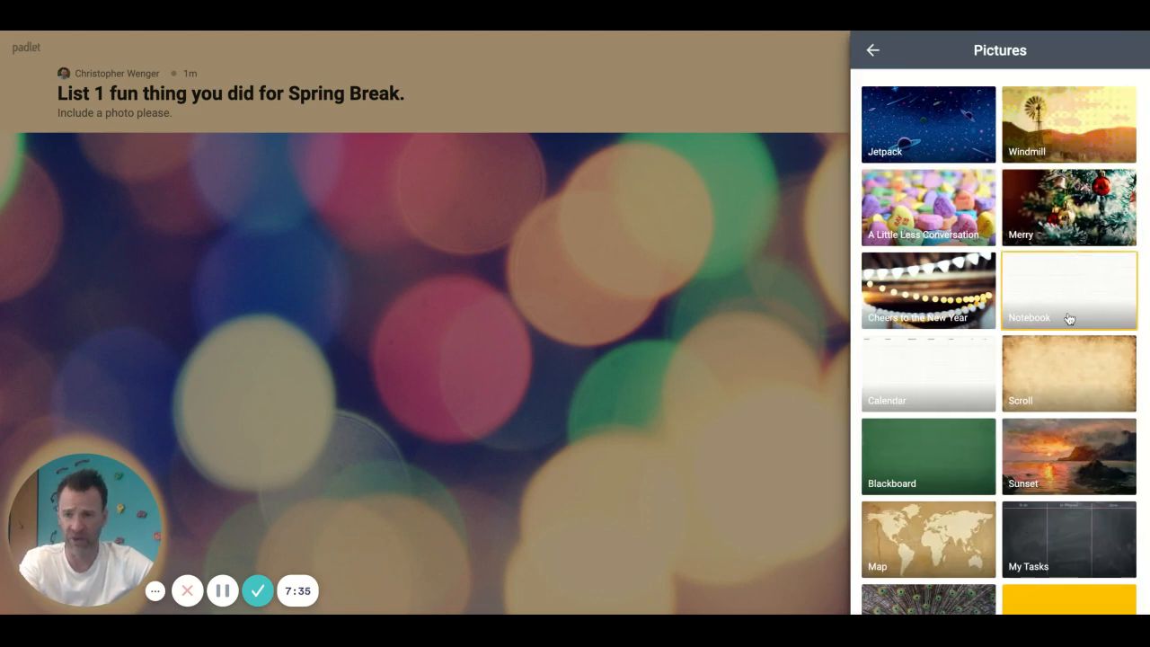
pyautogui.scroll(-7, 1068, 319)
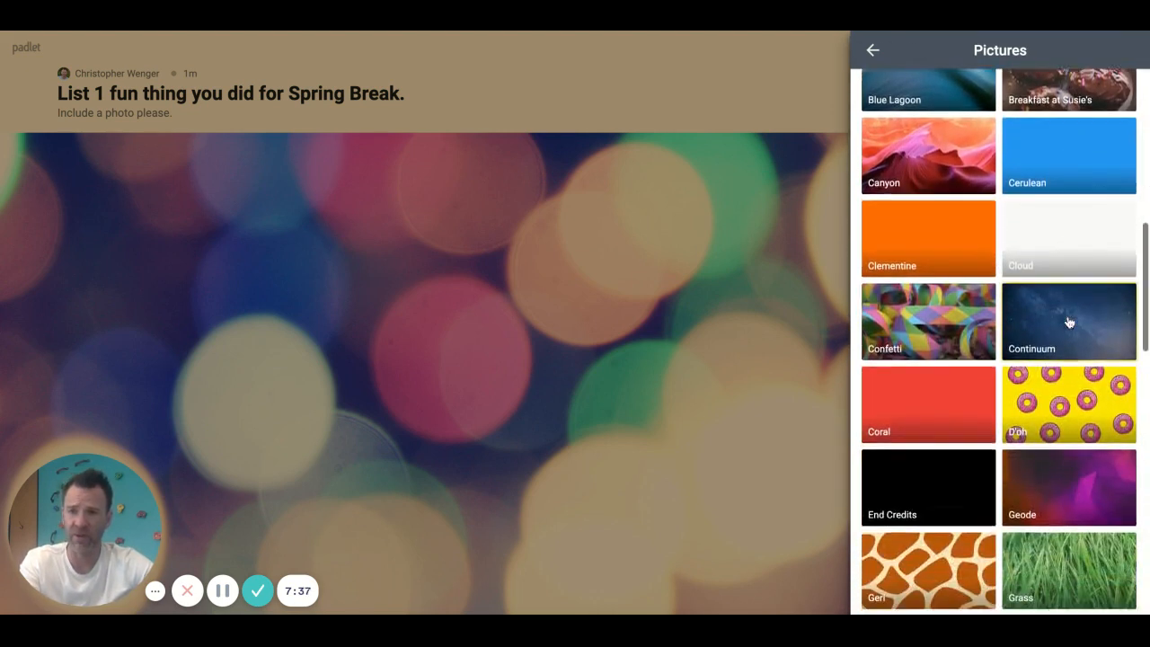
pyautogui.scroll(-10, 1068, 322)
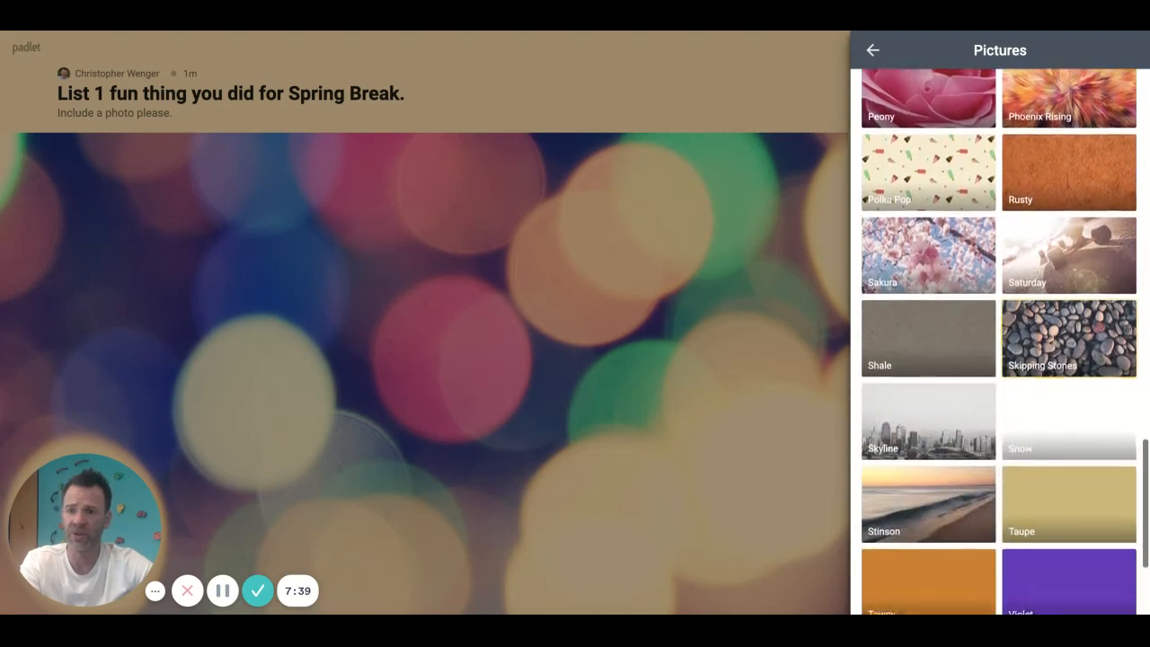
pyautogui.scroll(-3, 988, 269)
pyautogui.click(961, 226)
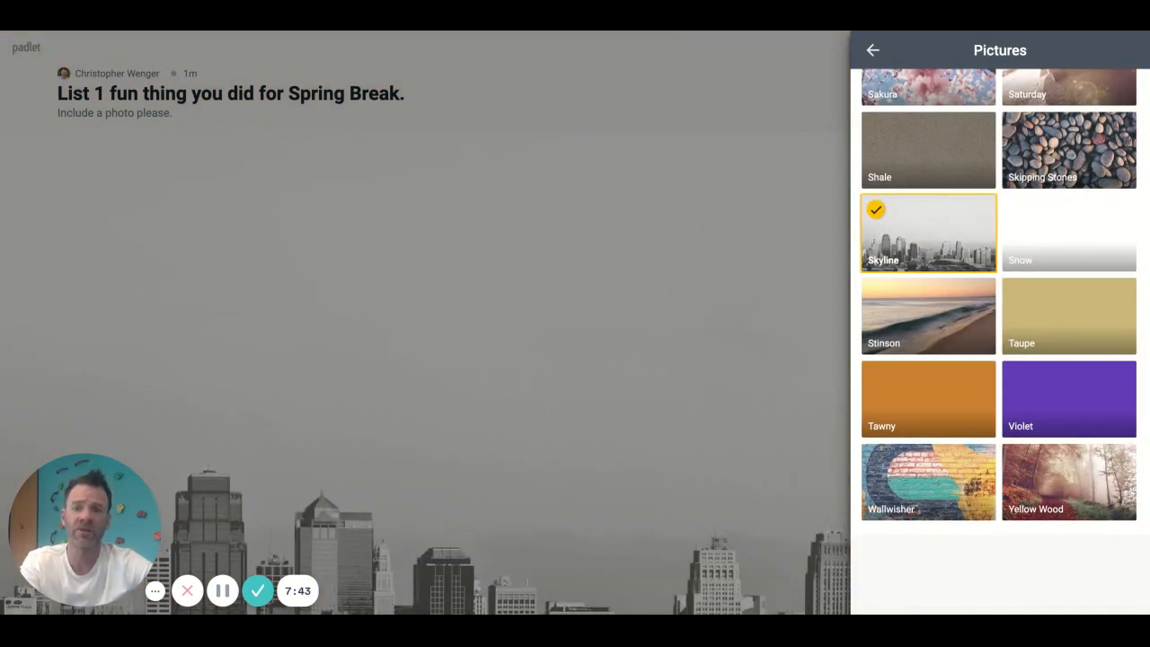
pyautogui.click(887, 50)
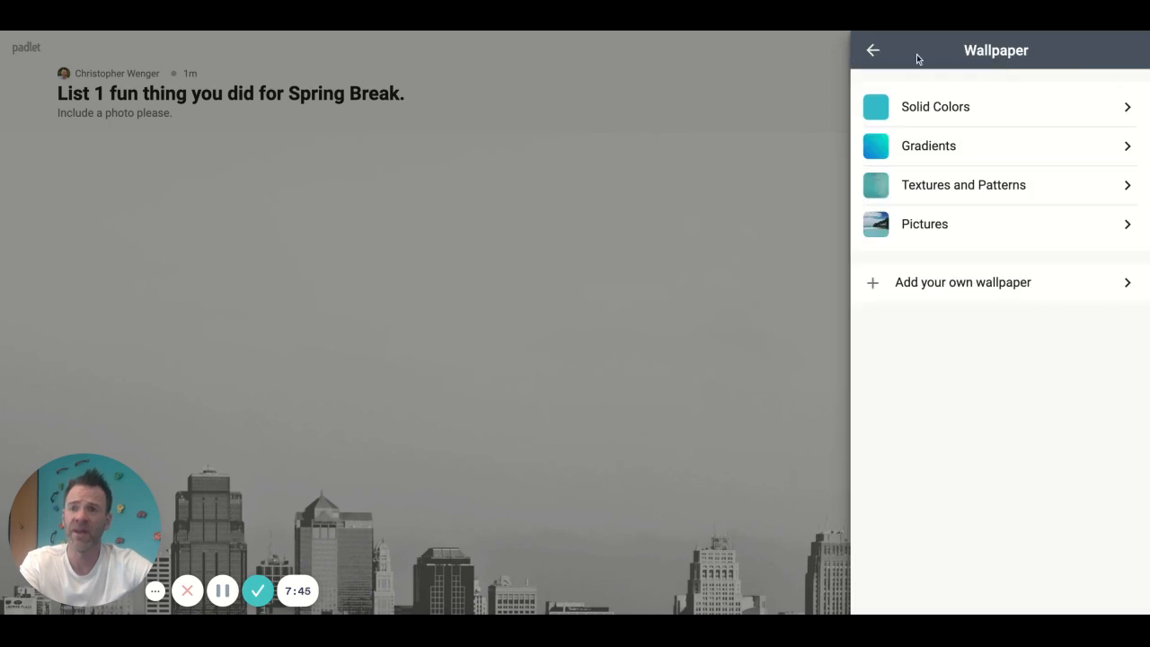
pyautogui.click(869, 51)
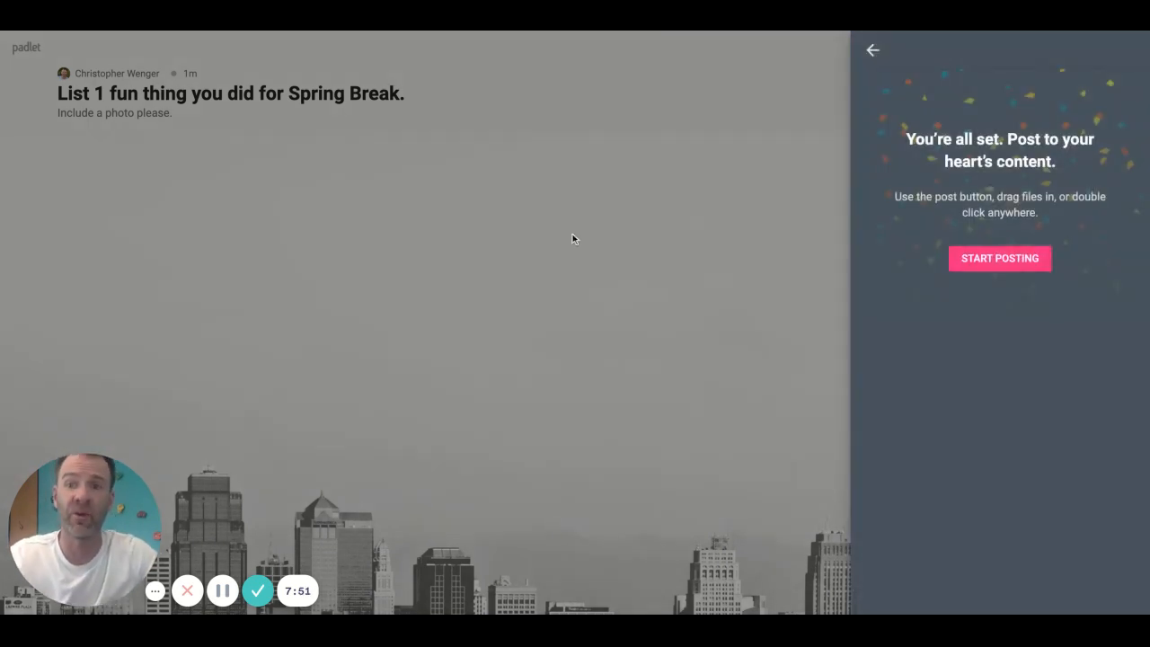
pyautogui.click(995, 265)
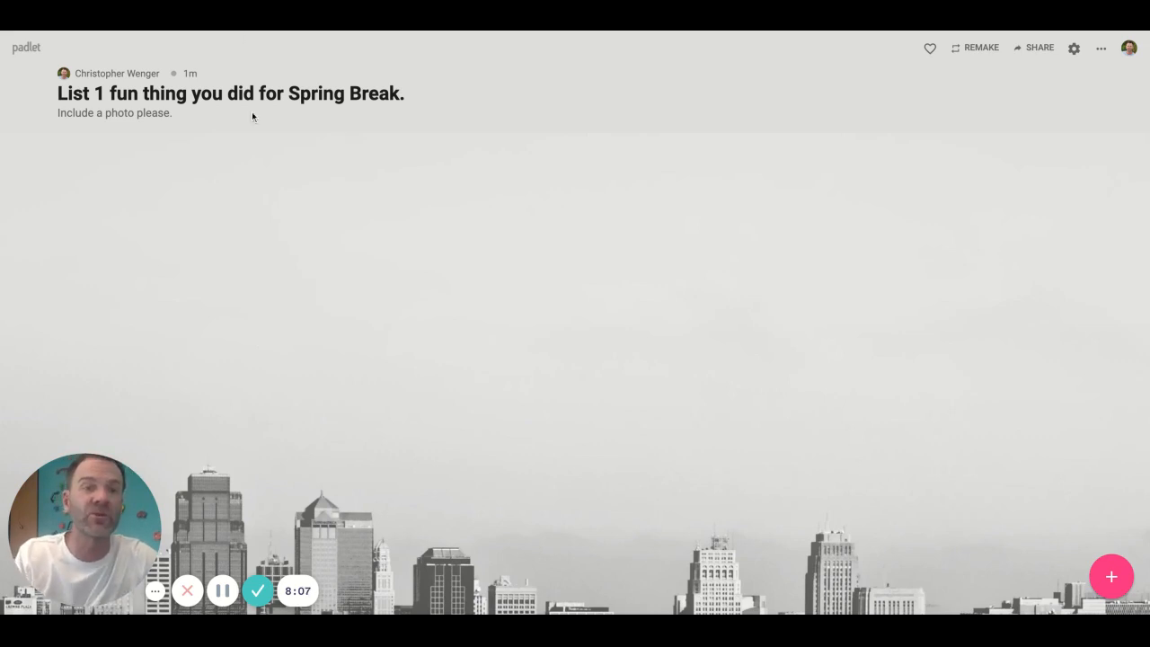
# - Open a blank post on the wall, view its full list of attachment types, and return to the padlet dashboard
pyautogui.click(1111, 579)
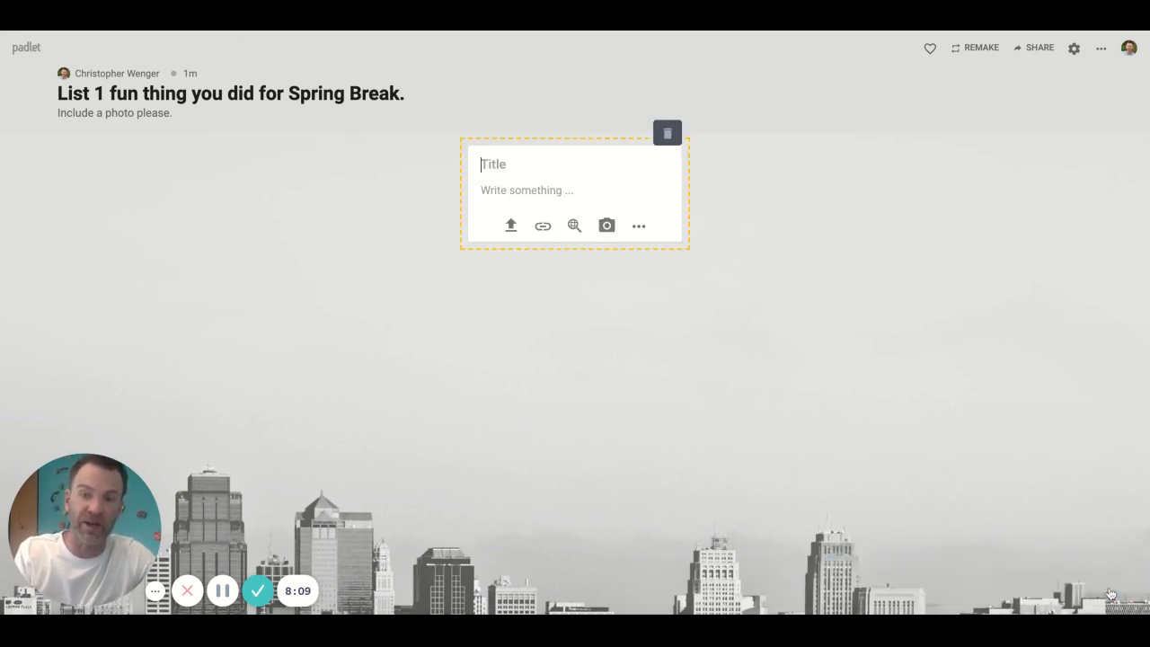
pyautogui.click(642, 228)
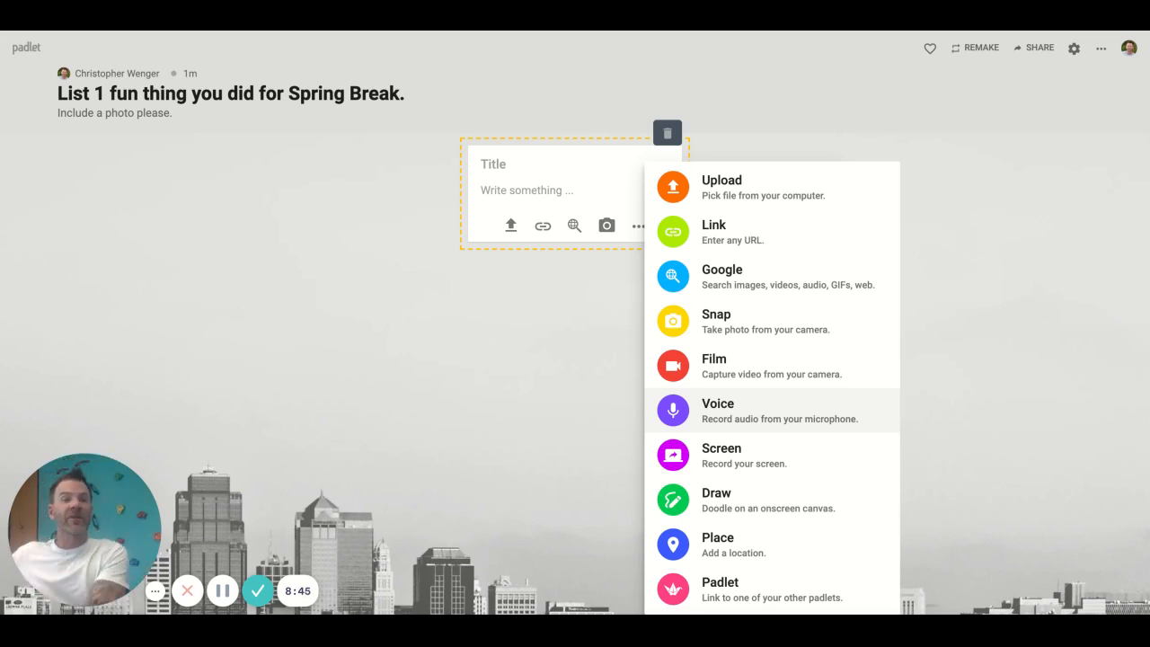
pyautogui.click(580, 389)
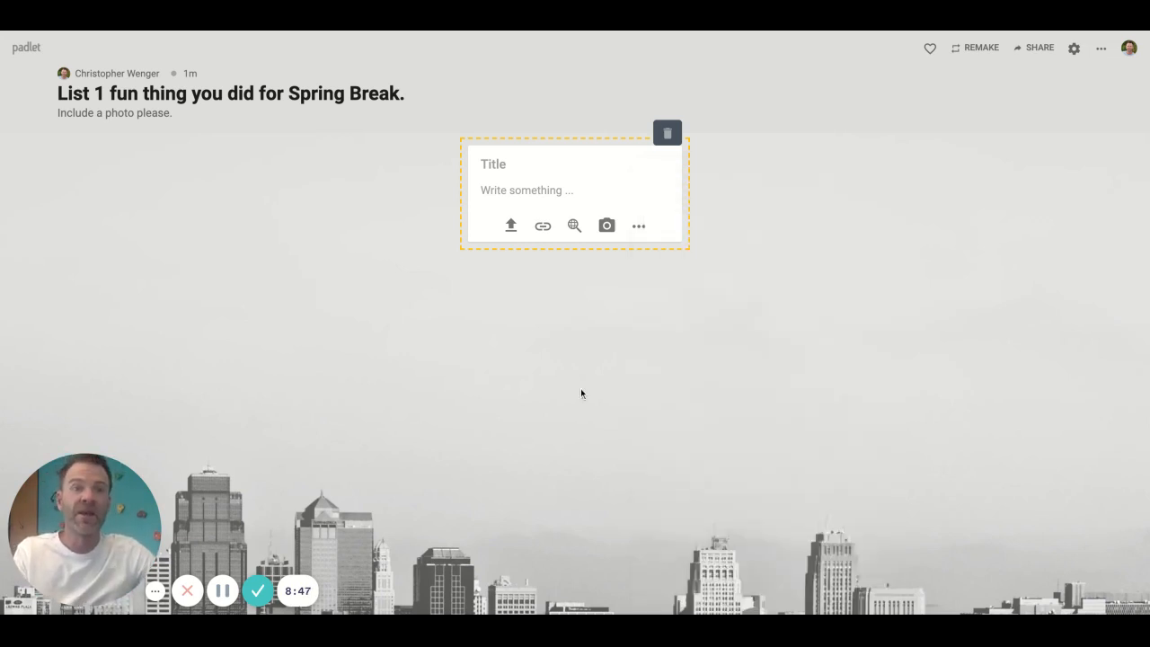
pyautogui.click(26, 49)
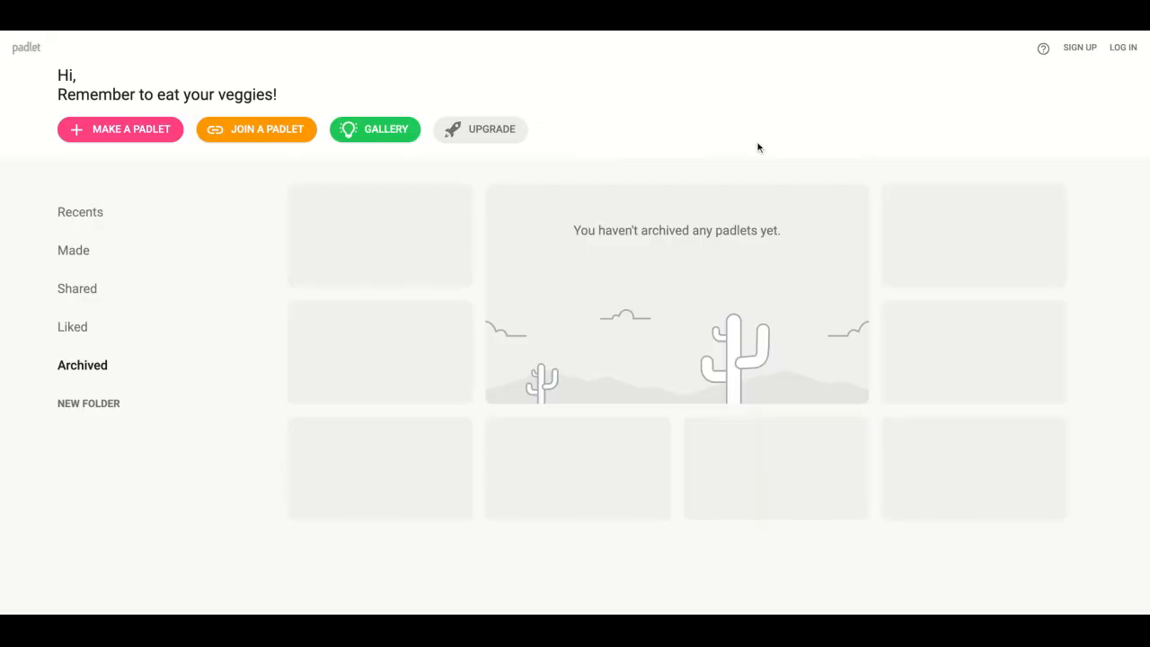